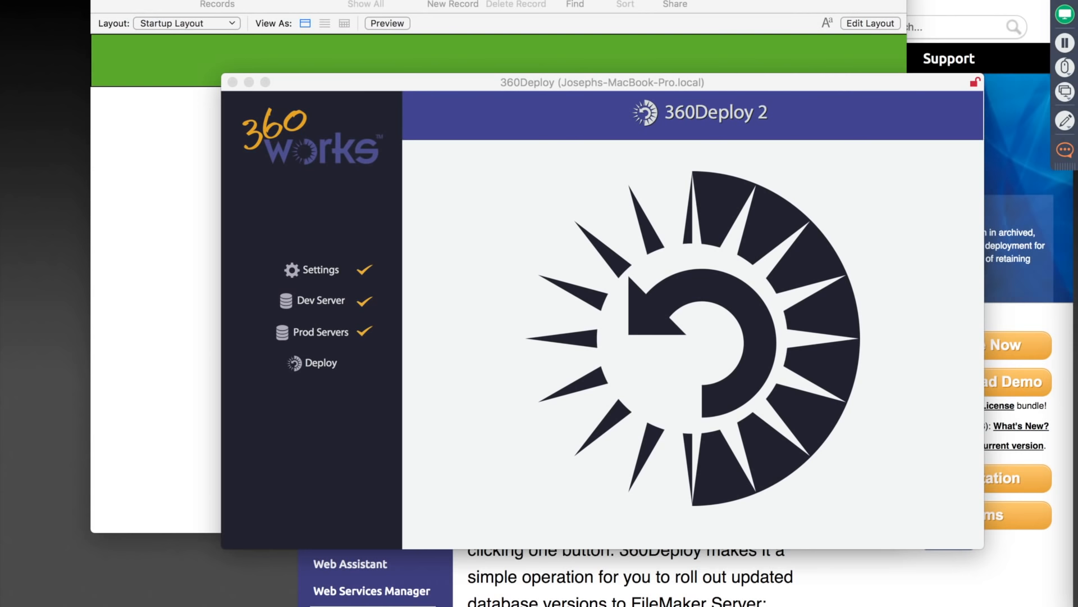
Bring 360Deploy to the front with Settings, Dev Server and Prod Servers marked complete.
{"action": "left_click", "coordinate": [706, 82]}
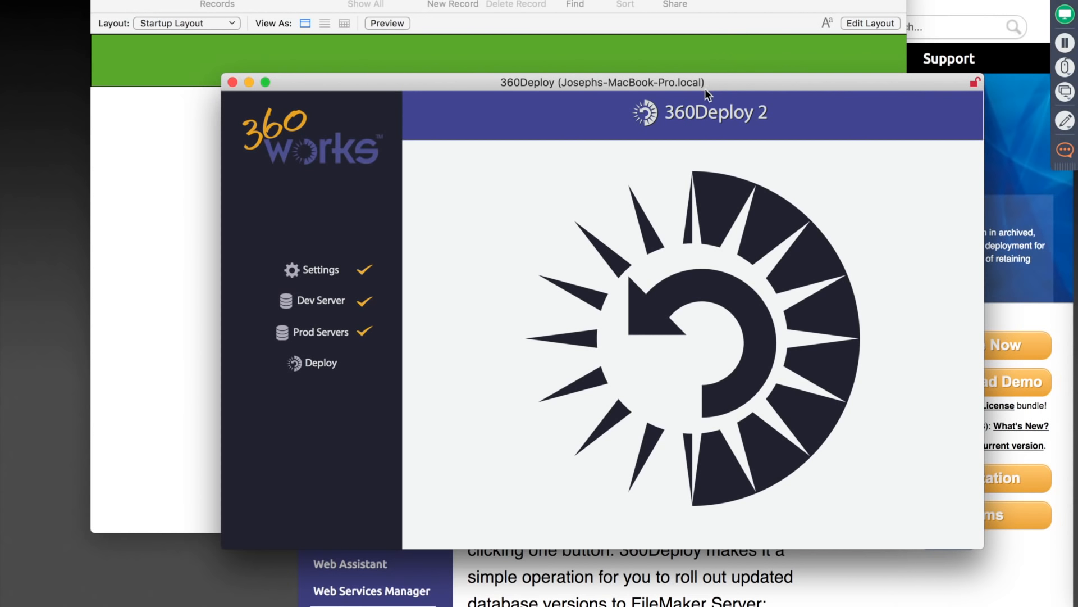
{"action": "left_click_drag", "start_coordinate": [716, 79], "coordinate": [774, 176]}
{"action": "left_click", "coordinate": [787, 2]}
{"action": "left_click_drag", "start_coordinate": [786, 3], "coordinate": [744, 0]}
{"action": "left_click", "coordinate": [897, 182]}
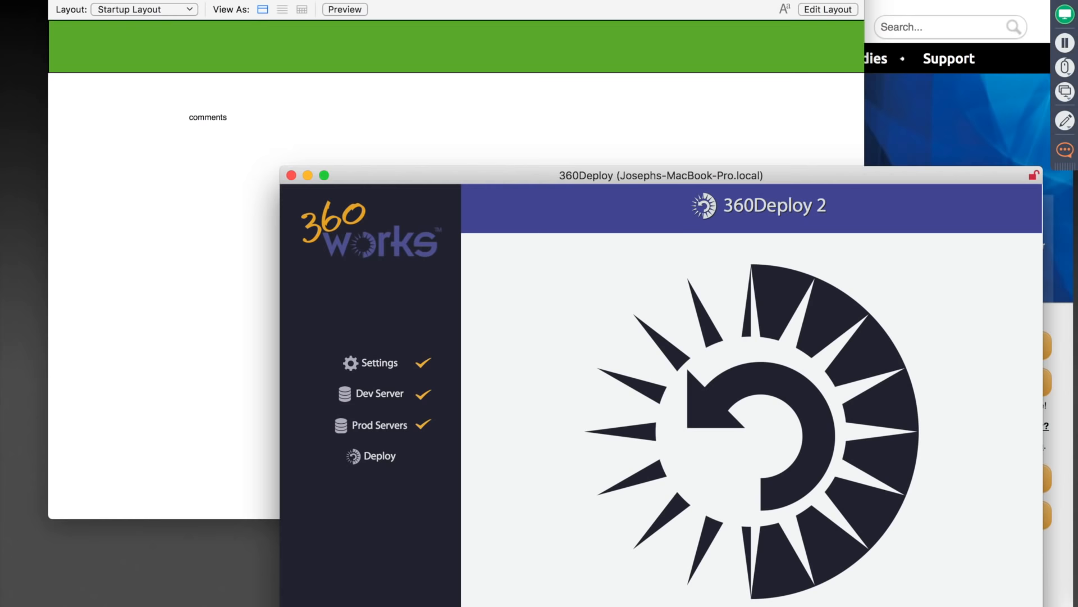
{"action": "key", "text": "super+Tab"}
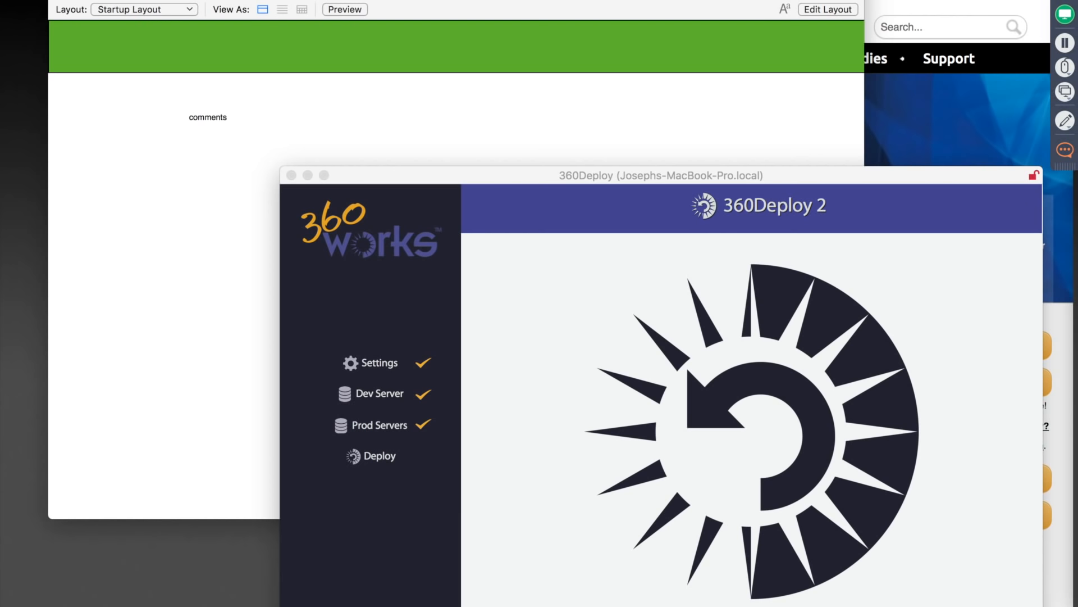
Review the Dev Server, Prod Servers and Deploy pages, confirming 127.0.0.1 and the 360StoreSync_DEV -> 360StoreSync_PROD mapping.
{"action": "left_click", "coordinate": [665, 169]}
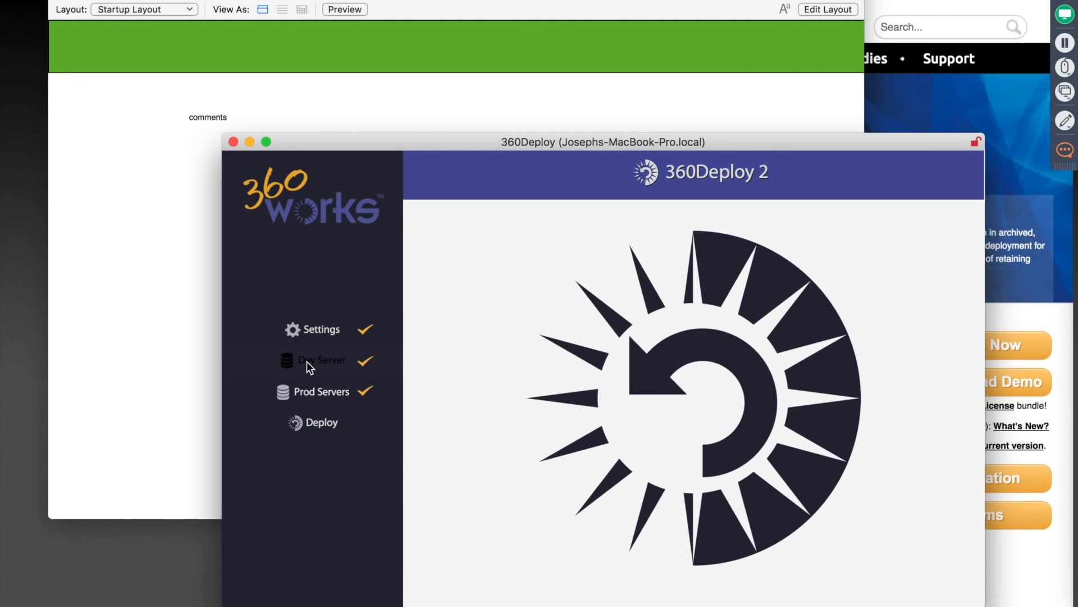
{"action": "left_click", "coordinate": [306, 362]}
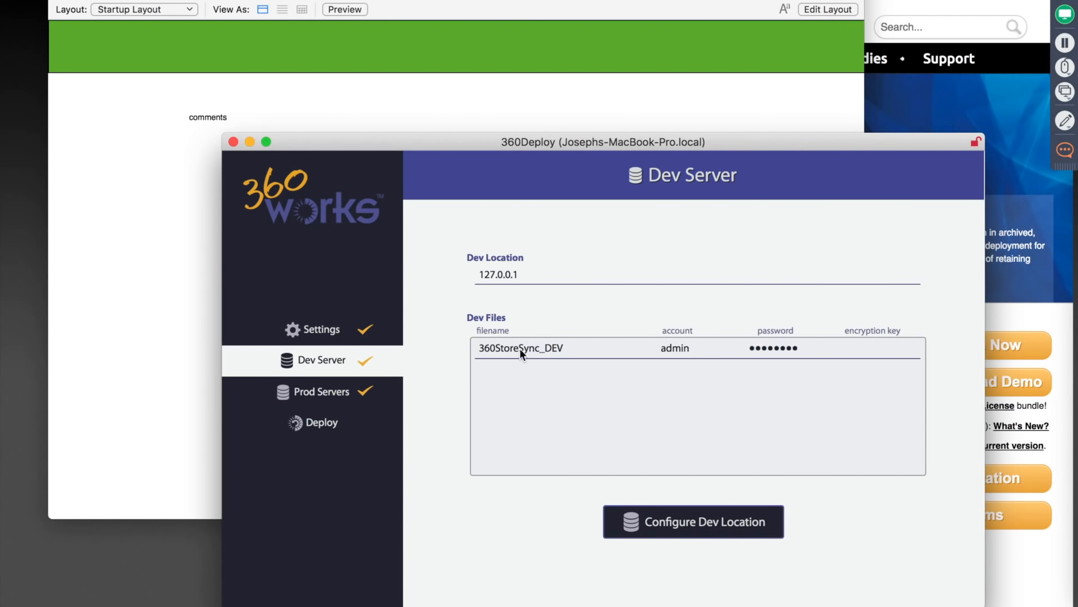
{"action": "left_click", "coordinate": [311, 392]}
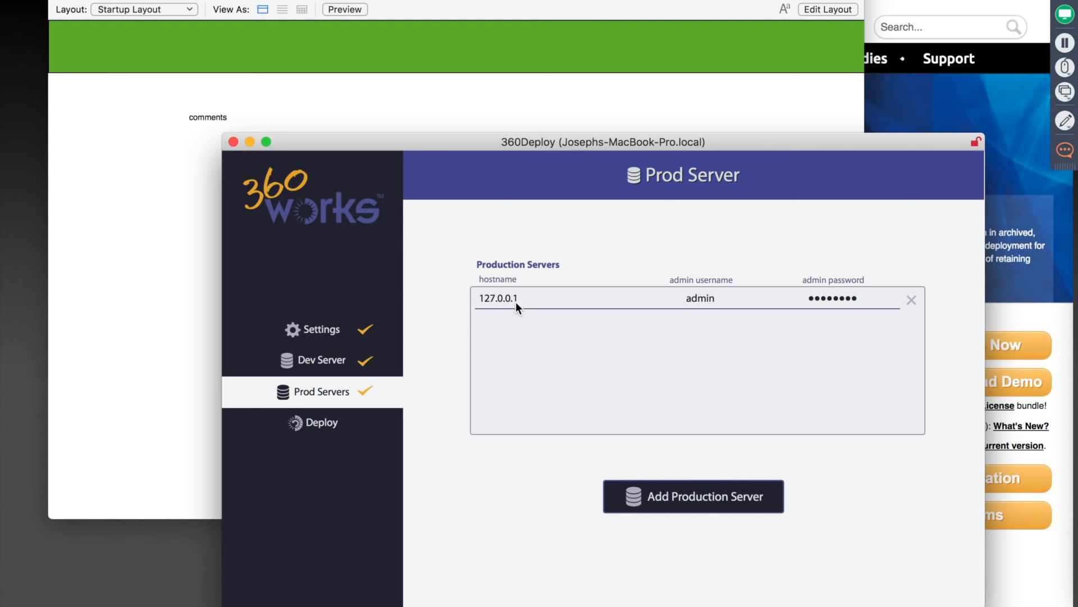
{"action": "left_click", "coordinate": [323, 423]}
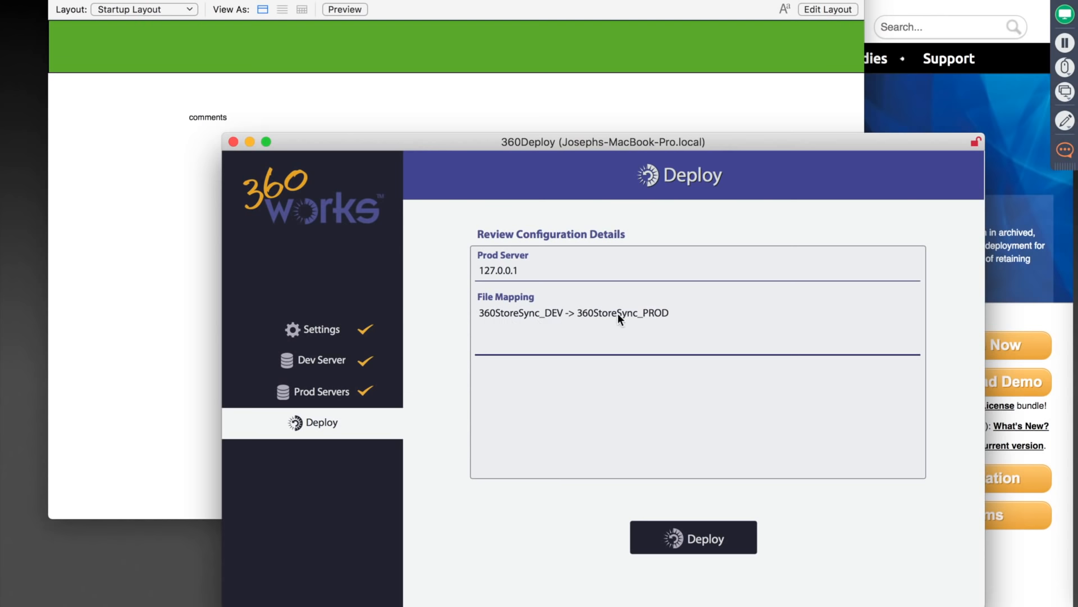
{"action": "left_click_drag", "start_coordinate": [783, 145], "coordinate": [783, 167]}
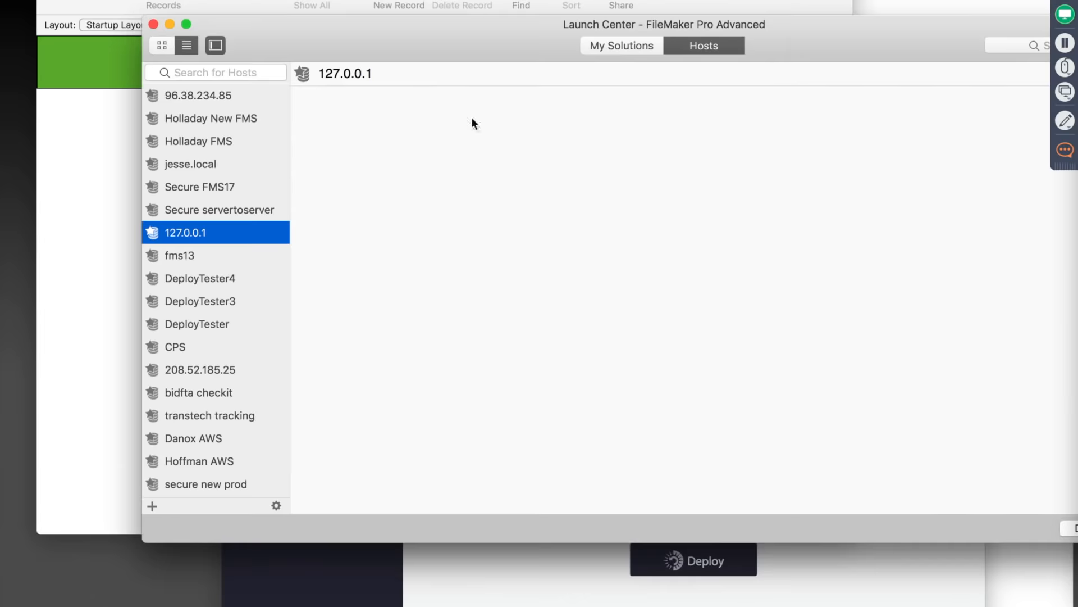
Open the 360StoreSync_PROD solution hosted on 127.0.0.1 from Launch Center.
{"action": "scroll", "coordinate": [414, 286], "scroll_direction": "down", "scroll_amount": 10}
{"action": "scroll", "coordinate": [414, 286], "scroll_direction": "up", "scroll_amount": 3}
{"action": "scroll", "coordinate": [413, 286], "scroll_direction": "up", "scroll_amount": 10}
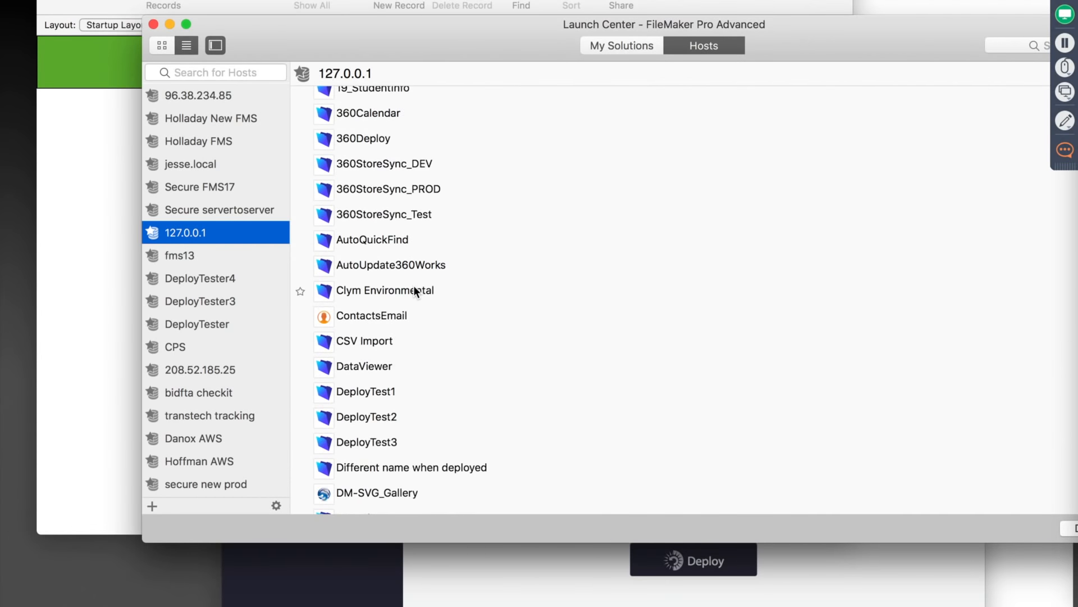
{"action": "left_click", "coordinate": [393, 198]}
{"action": "double_click", "coordinate": [394, 197]}
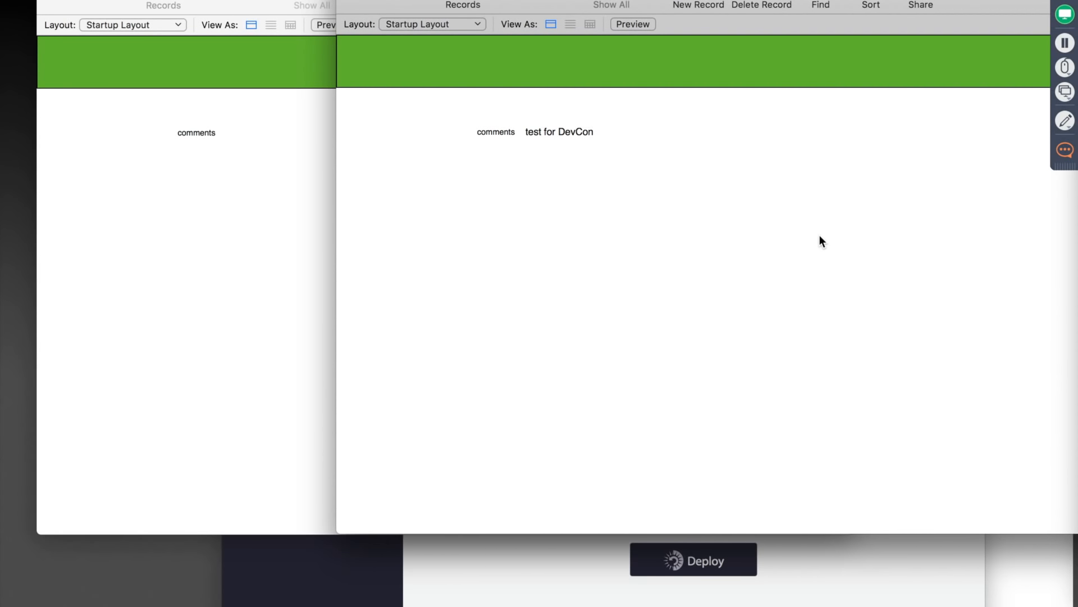
Replace the production file's comment 'test for DevCon' with 'test for FMDUT'.
{"action": "key", "text": "Tab"}
{"action": "key", "text": "BackSpace"}
{"action": "type", "text": "test for "}
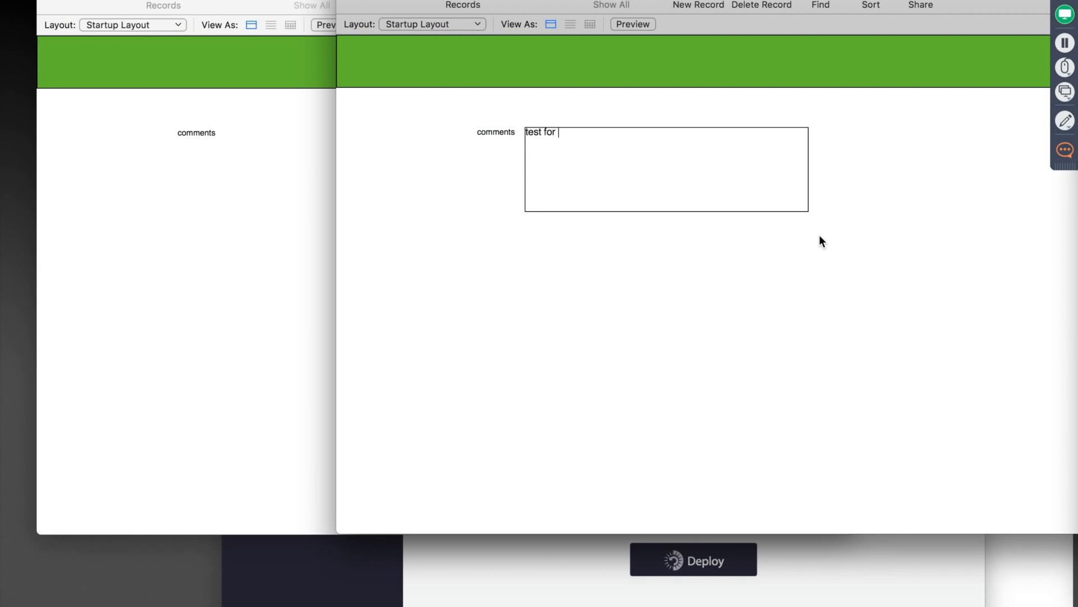
{"action": "type", "text": "FMDUT"}
{"action": "left_click", "coordinate": [863, 247]}
{"action": "left_click", "coordinate": [863, 245]}
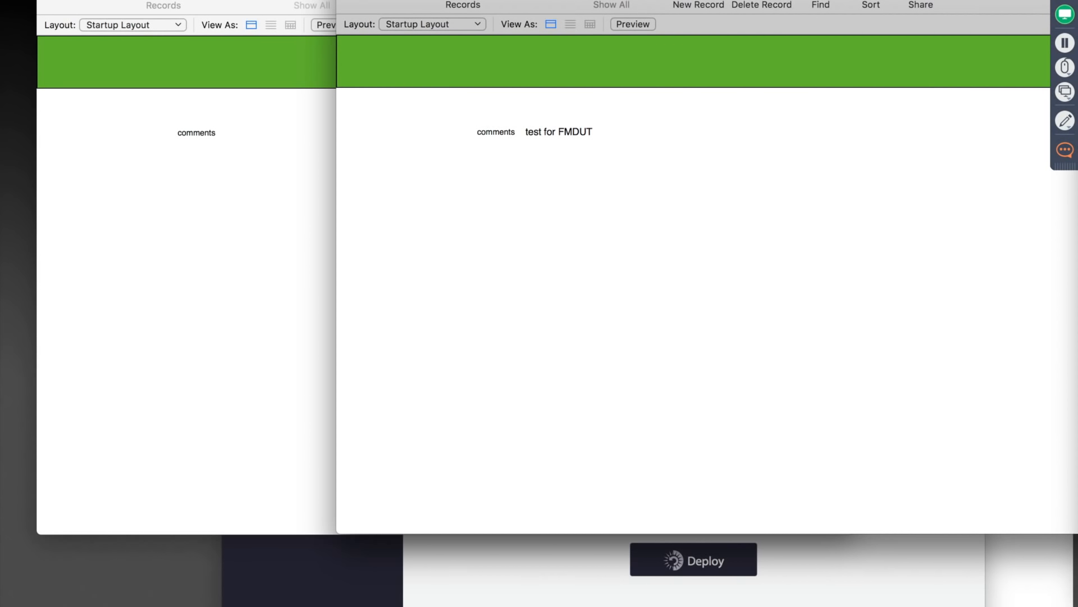
{"action": "left_click_drag", "start_coordinate": [578, 0], "coordinate": [616, 18]}
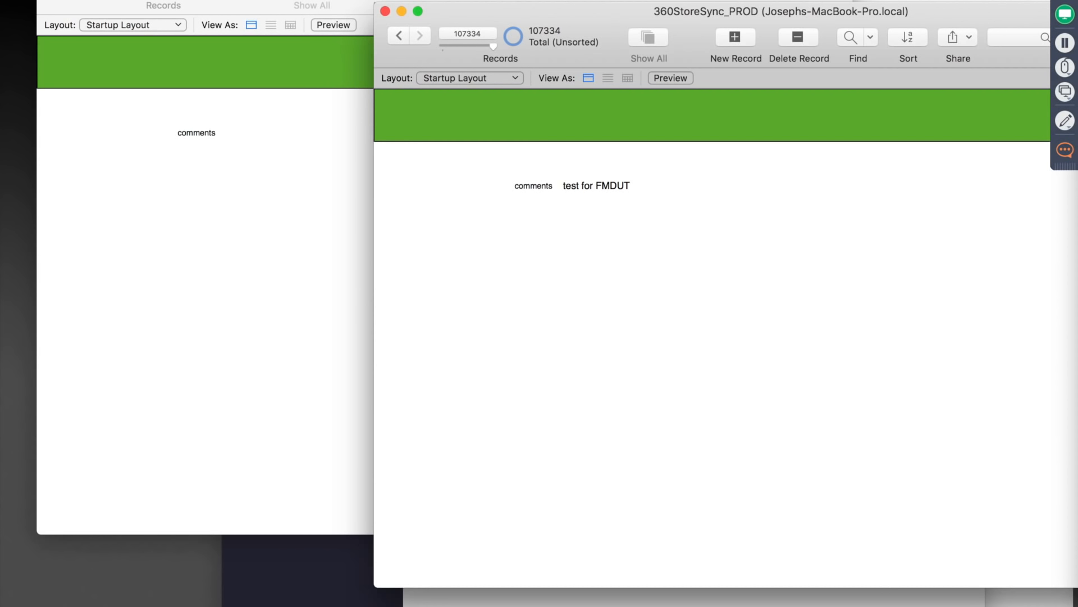
Change the other file's Startup Layout header fill from green to dark purple, then return to Browse mode.
{"action": "key", "text": "super+grave"}
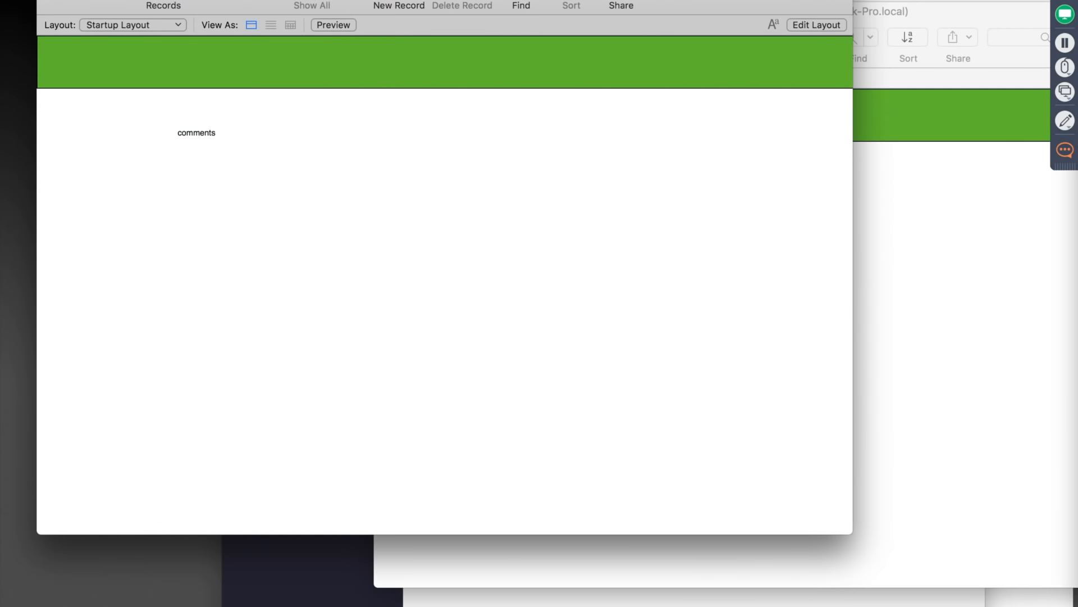
{"action": "key", "text": "super+l"}
{"action": "left_click", "coordinate": [498, 61]}
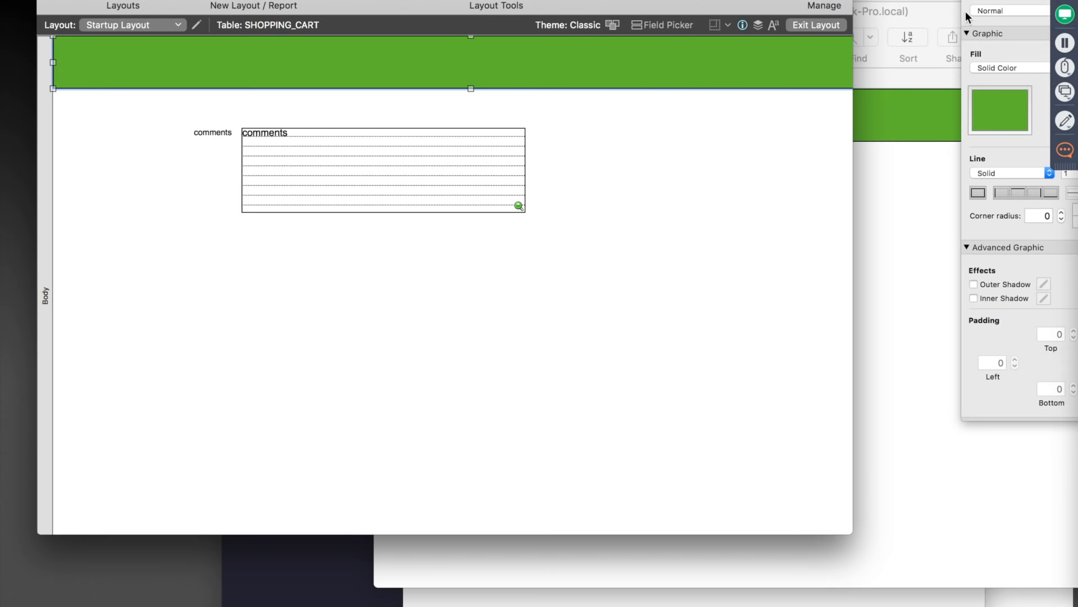
{"action": "left_click", "coordinate": [993, 109]}
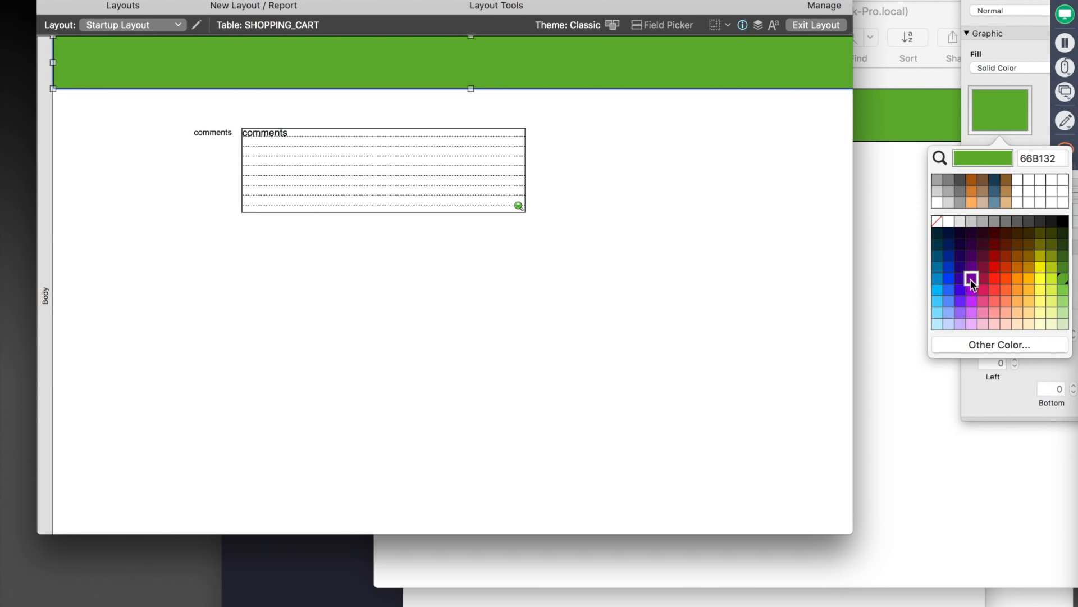
{"action": "left_click", "coordinate": [972, 268]}
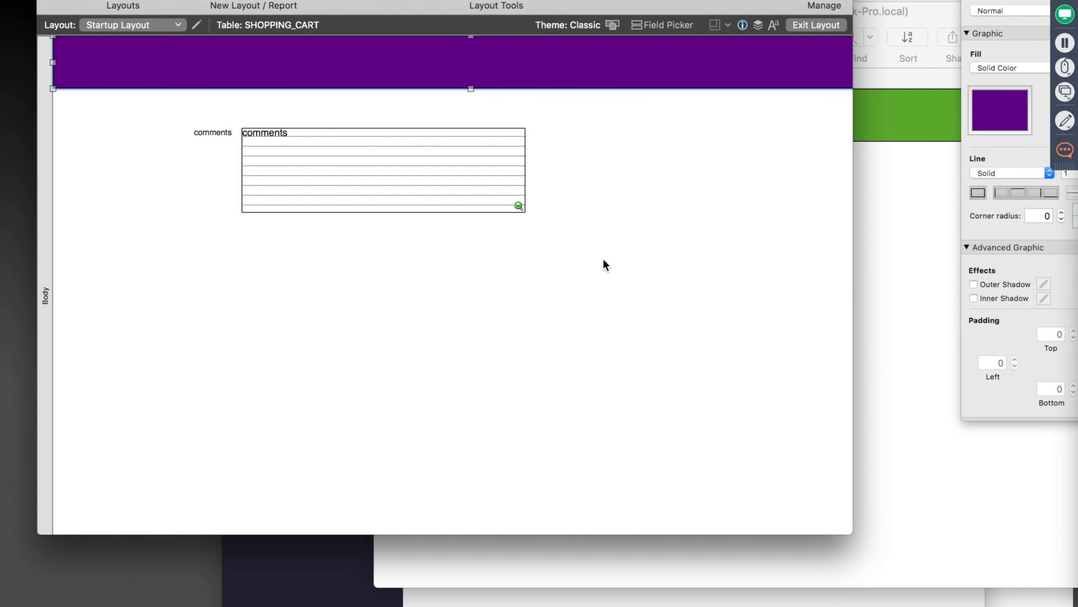
{"action": "left_click", "coordinate": [616, 265]}
{"action": "key", "text": "super+b"}
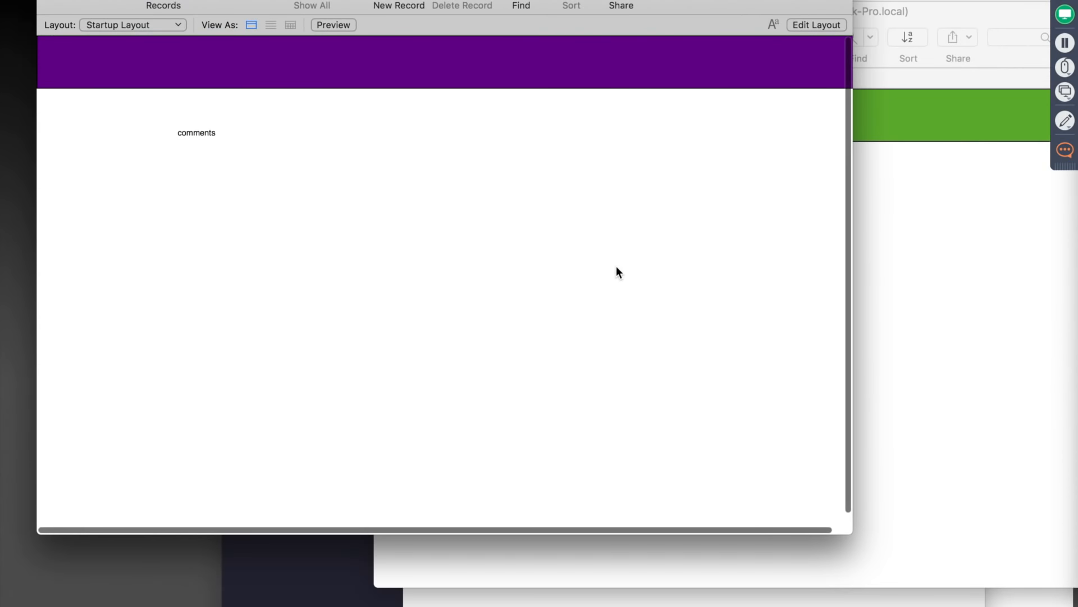
{"action": "left_click", "coordinate": [980, 10]}
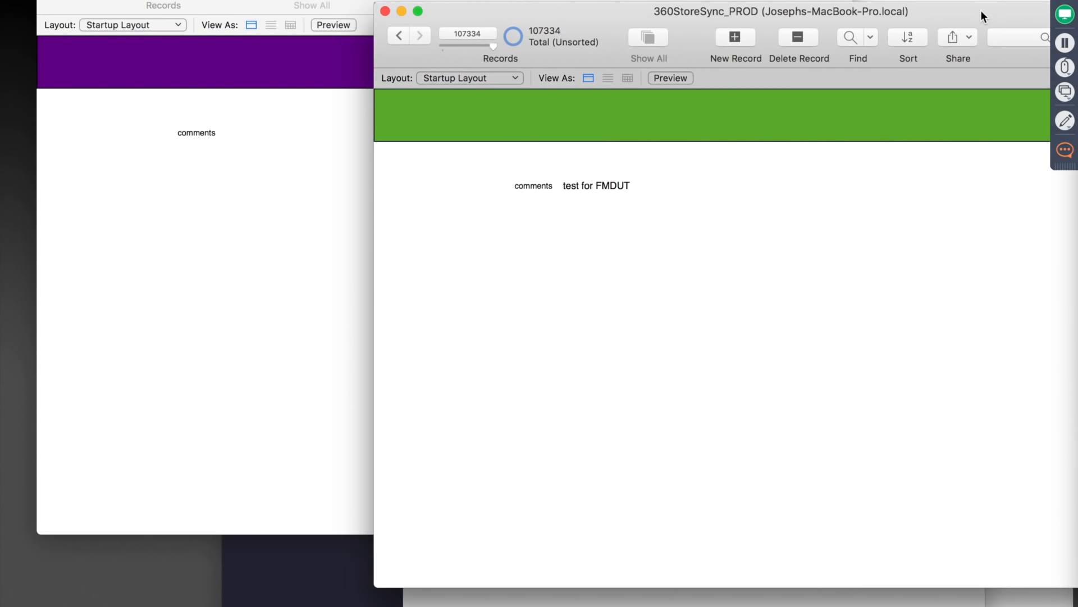
{"action": "key", "text": "super+shift+d"}
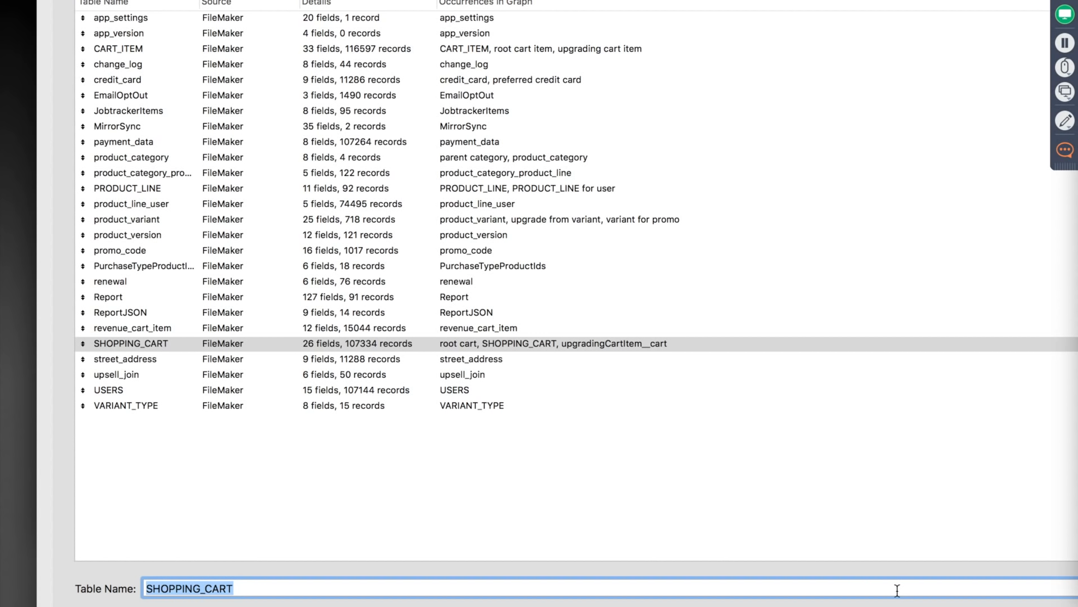
{"action": "key", "text": "Return"}
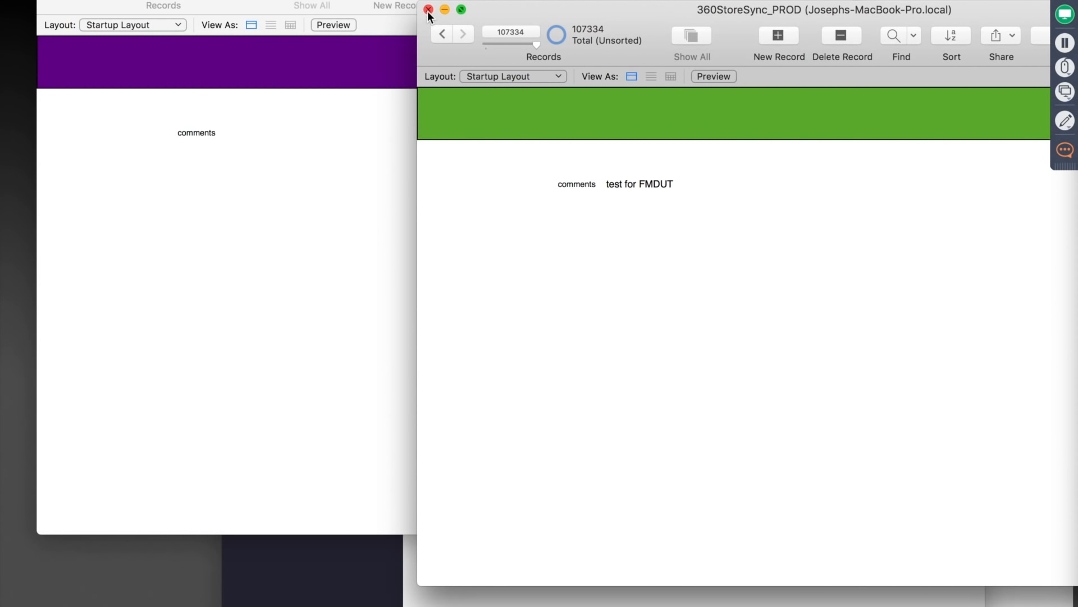
Close the 360StoreSync_PROD window and bring 360Deploy's Deploy review back to the front.
{"action": "left_click", "coordinate": [220, 41]}
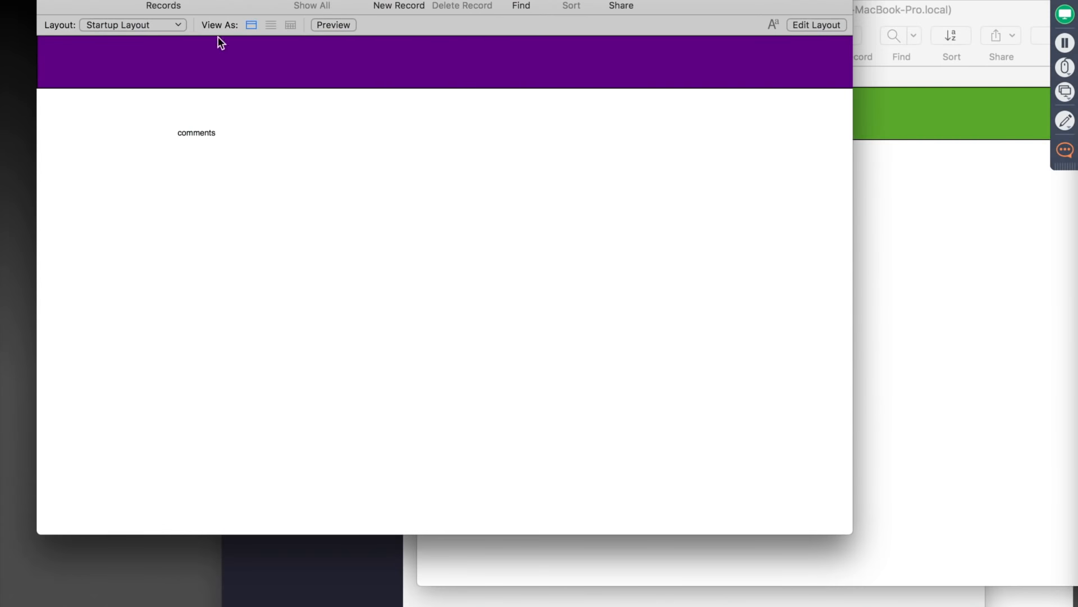
{"action": "left_click", "coordinate": [1005, 17]}
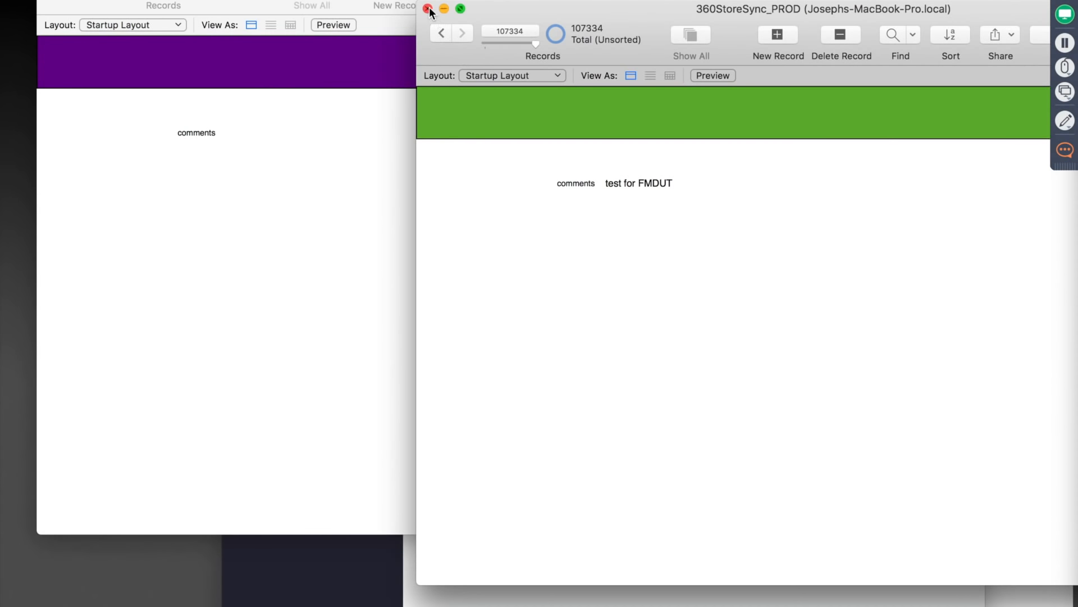
{"action": "left_click", "coordinate": [428, 9]}
{"action": "left_click", "coordinate": [935, 163]}
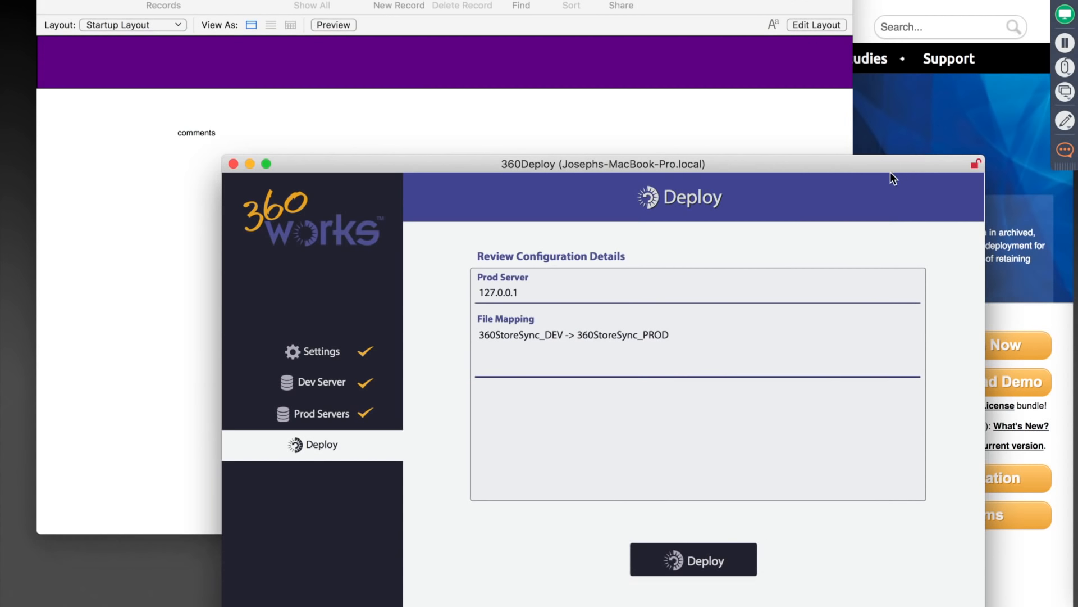
{"action": "left_click_drag", "start_coordinate": [899, 164], "coordinate": [901, 66]}
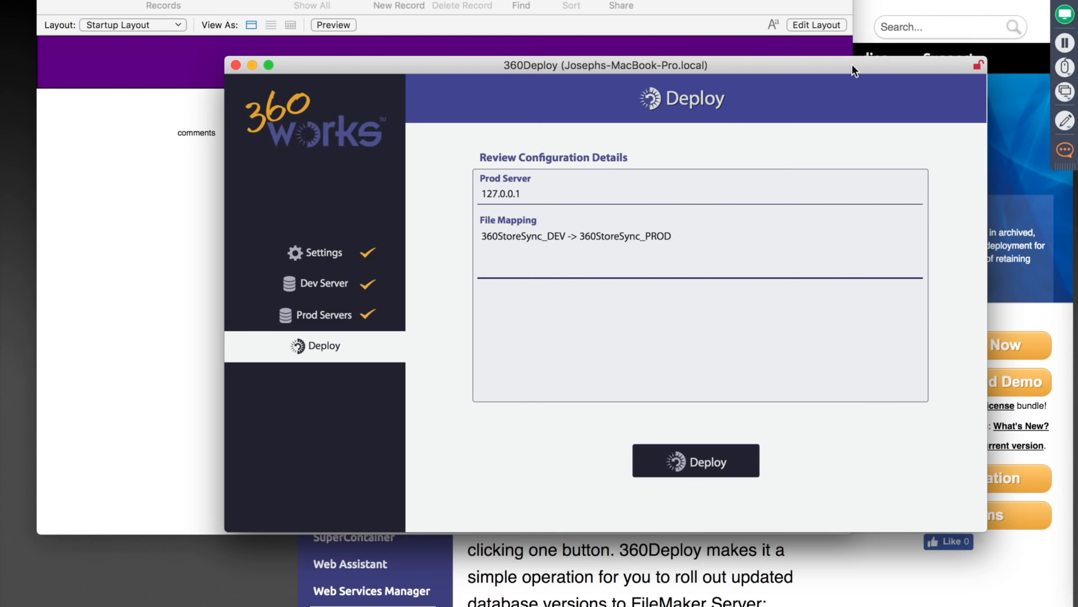
{"action": "left_click_drag", "start_coordinate": [853, 65], "coordinate": [844, 54]}
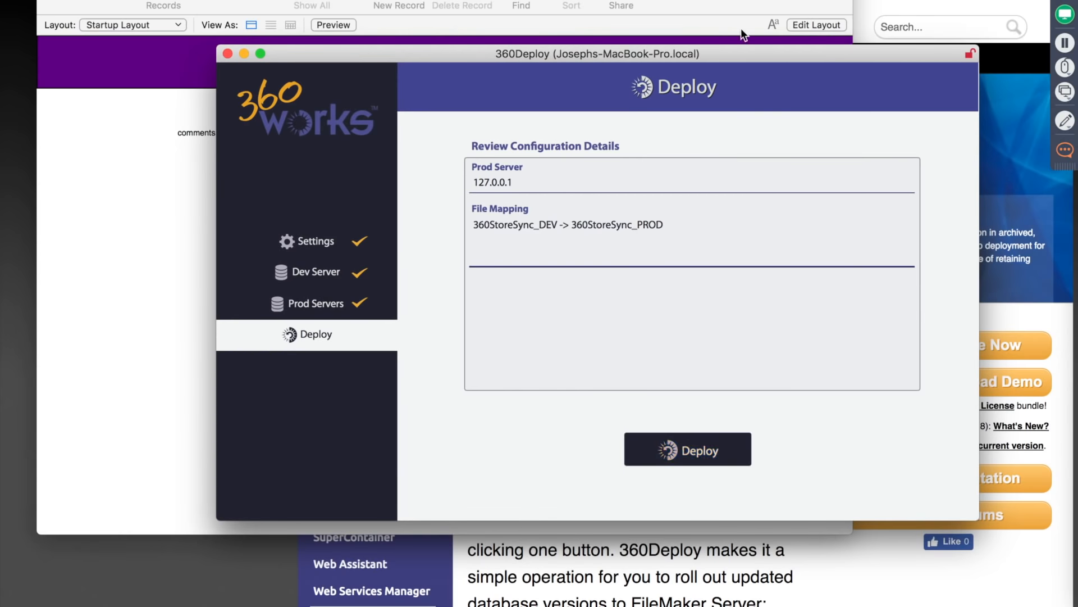
{"action": "left_click_drag", "start_coordinate": [736, 55], "coordinate": [737, 84]}
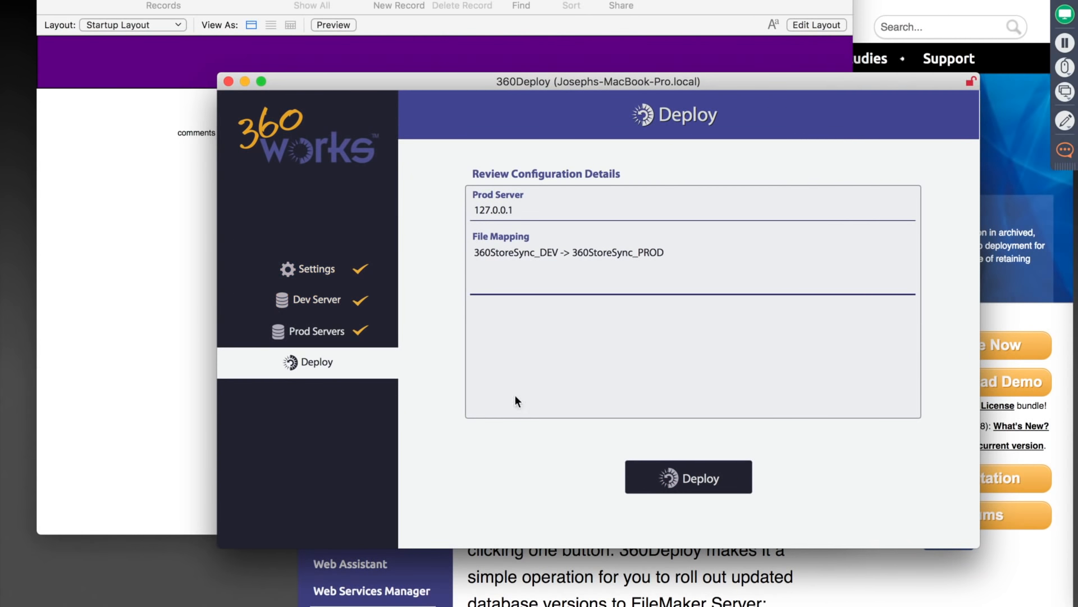
Deploy 360StoreSync_DEV to 360StoreSync_PROD on 127.0.0.1 and wait until the status reads Complete.
{"action": "left_click", "coordinate": [689, 478]}
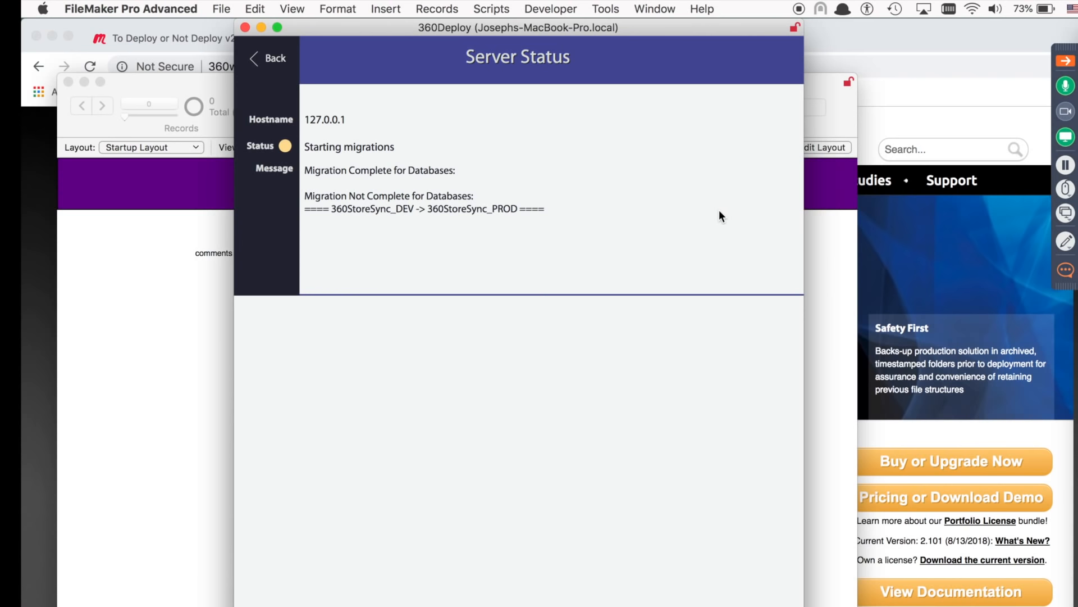
{"action": "left_click_drag", "start_coordinate": [661, 26], "coordinate": [646, 23]}
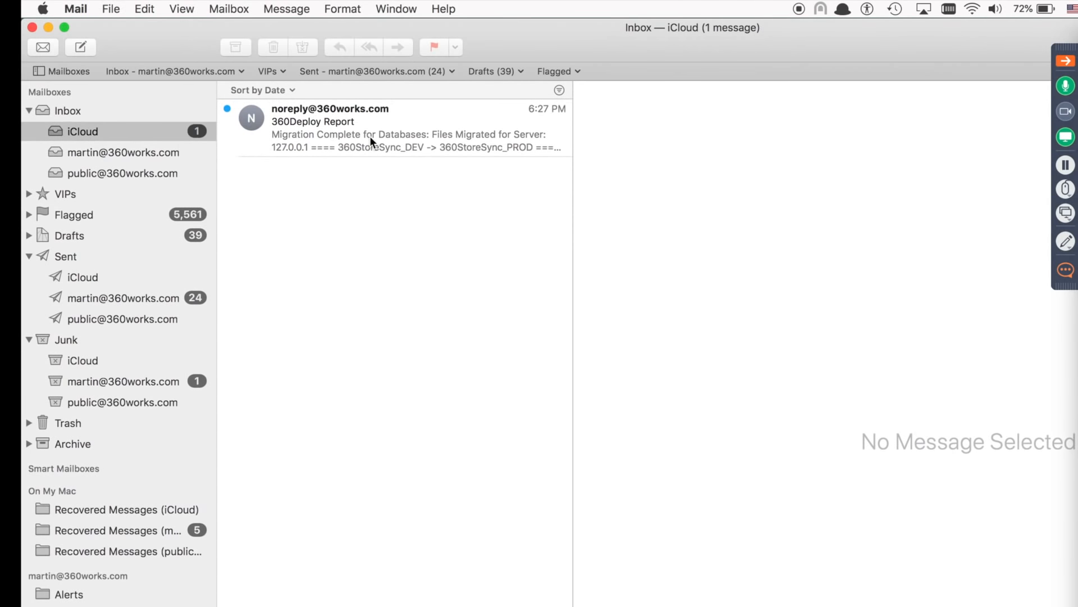
{"action": "left_click", "coordinate": [370, 136]}
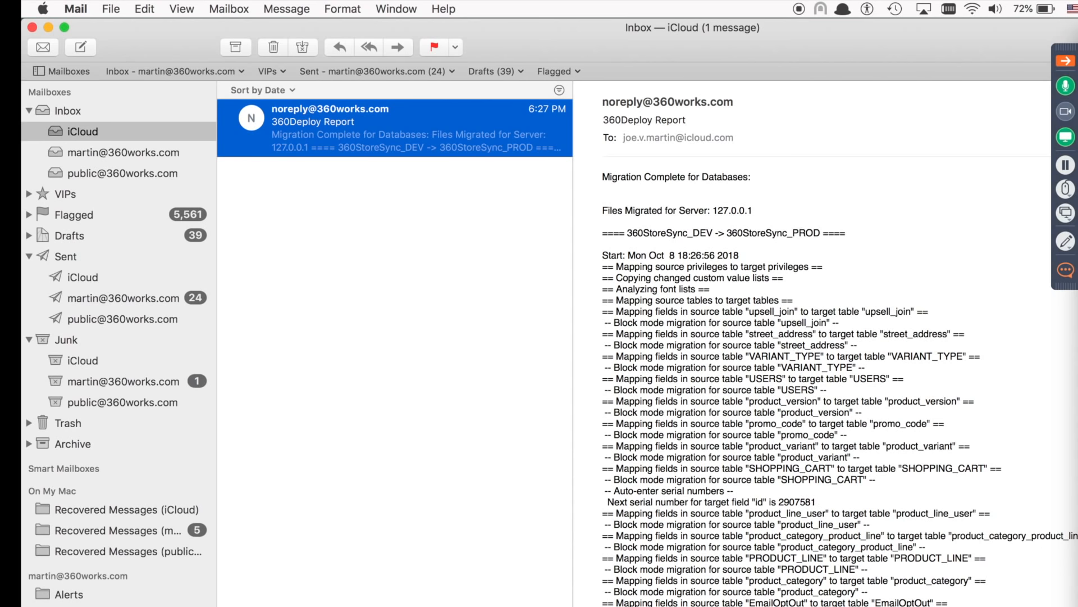
Reopen the hosted 360StoreSync_PROD and jump to record 107334 to check the 'test for FMDUT' comment.
{"action": "key", "text": "super+Tab"}
{"action": "key", "text": "super+shift+o"}
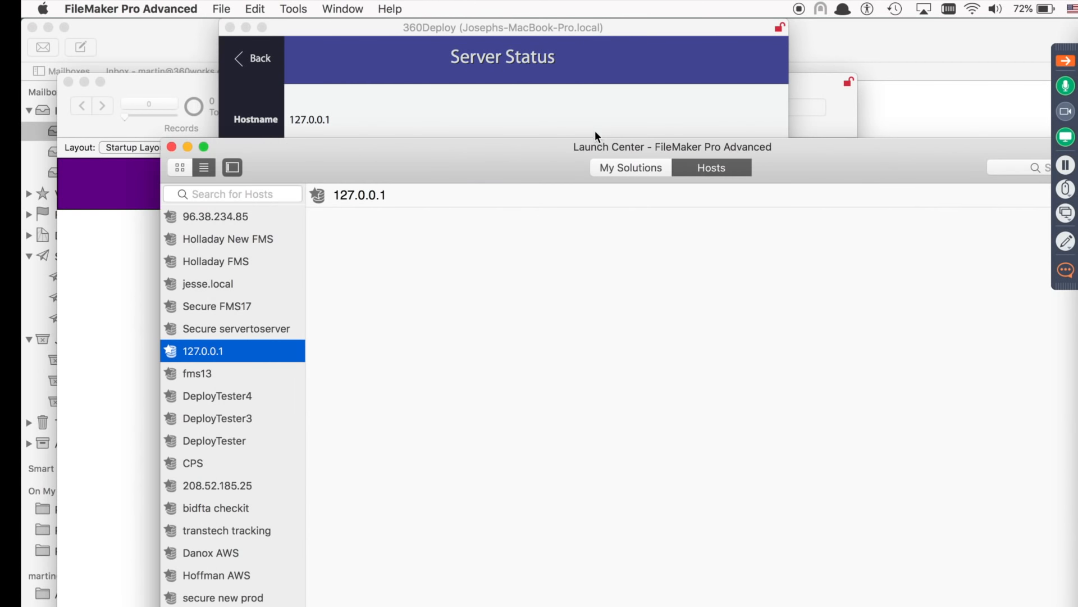
{"action": "double_click", "coordinate": [399, 290]}
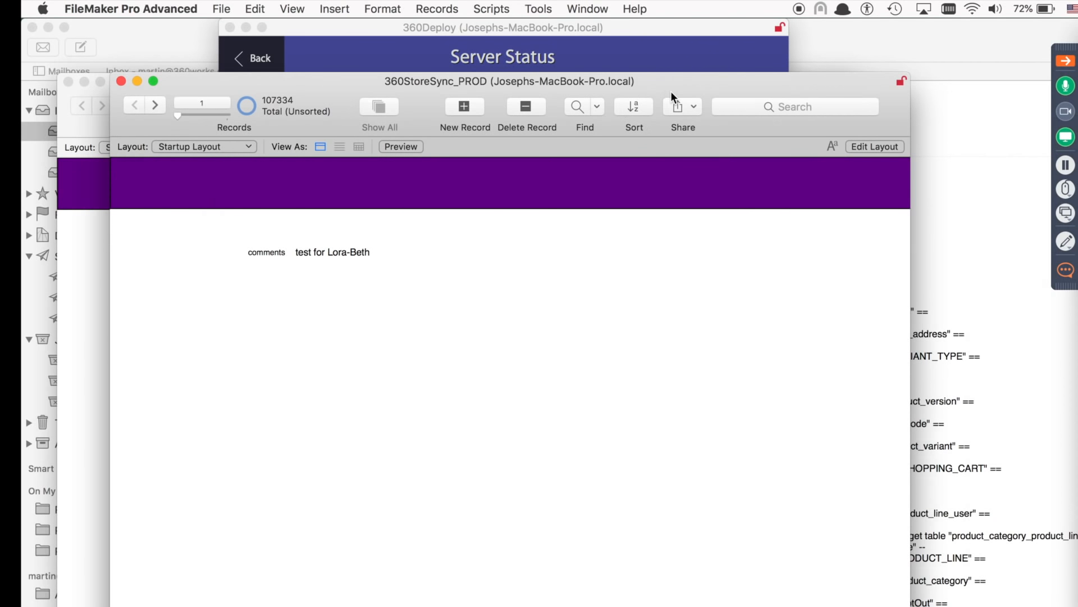
{"action": "left_click_drag", "start_coordinate": [671, 91], "coordinate": [848, 147]}
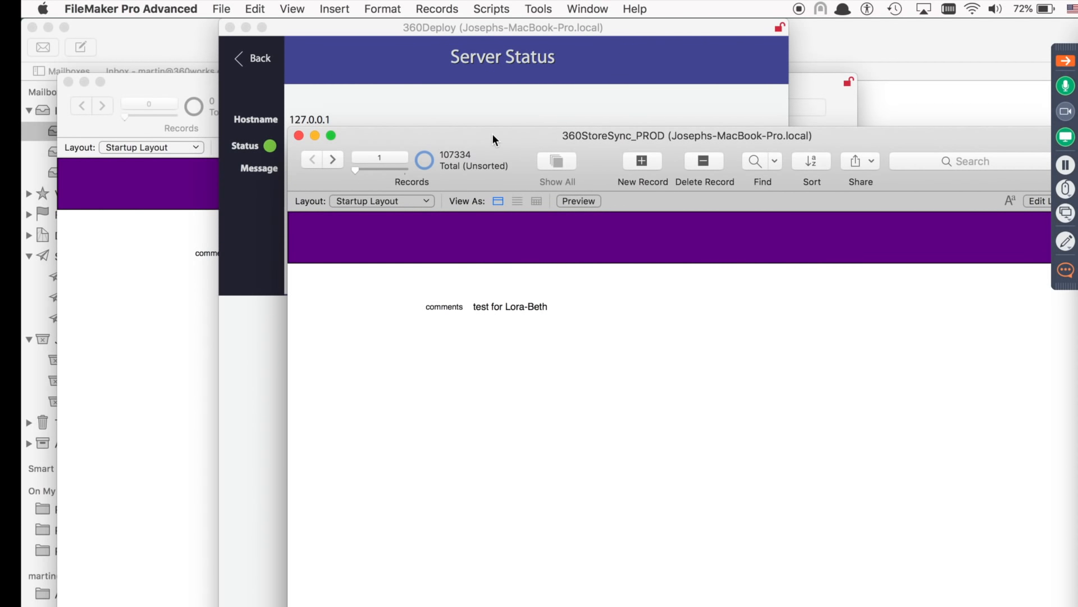
{"action": "left_click_drag", "start_coordinate": [355, 170], "coordinate": [566, 166]}
{"action": "left_click", "coordinate": [601, 361]}
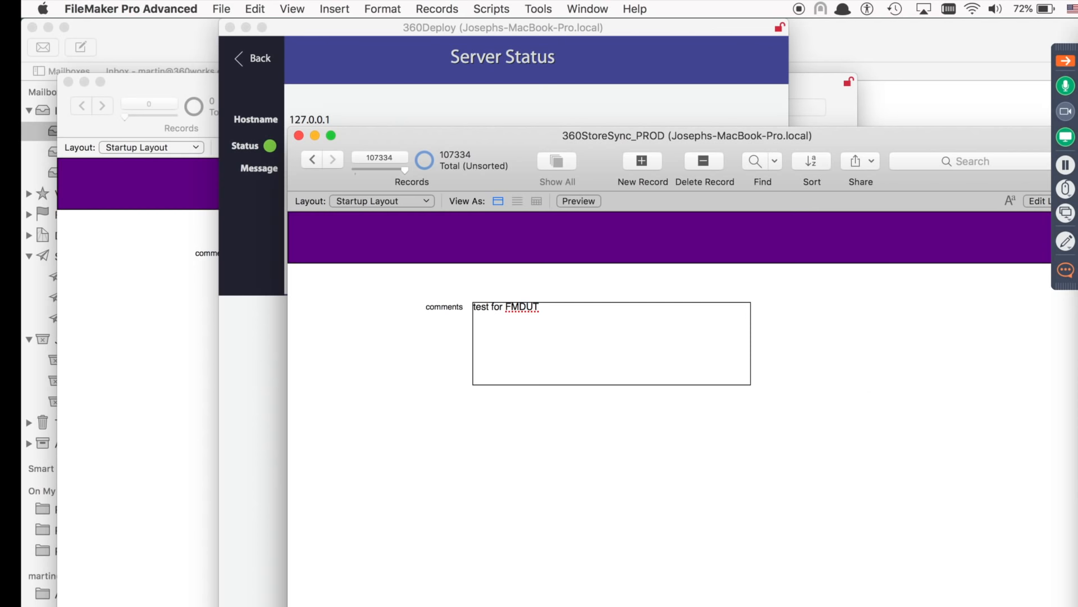
Open a Finder window on the home folder and enlarge it.
{"action": "left_click", "coordinate": [370, 605]}
{"action": "left_click_drag", "start_coordinate": [794, 149], "coordinate": [694, 87]}
{"action": "left_click_drag", "start_coordinate": [894, 413], "coordinate": [1015, 530]}
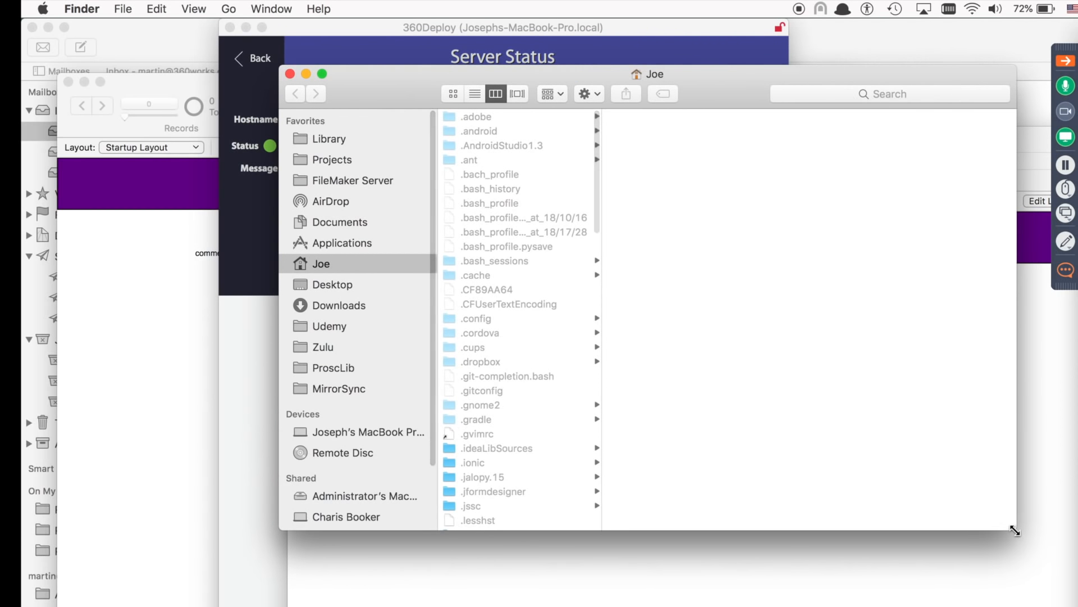
Navigate Finder through Library to 360Works > Applications, showing the MigrationBackups folder.
{"action": "left_click", "coordinate": [330, 138]}
{"action": "key", "text": "Down"}
{"action": "key", "text": "Right"}
{"action": "key", "text": "Down"}
{"action": "key", "text": "Down"}
{"action": "key", "text": "Right"}
{"action": "key", "text": "Down"}
{"action": "key", "text": "Down"}
{"action": "key", "text": "Down"}
{"action": "key", "text": "Down"}
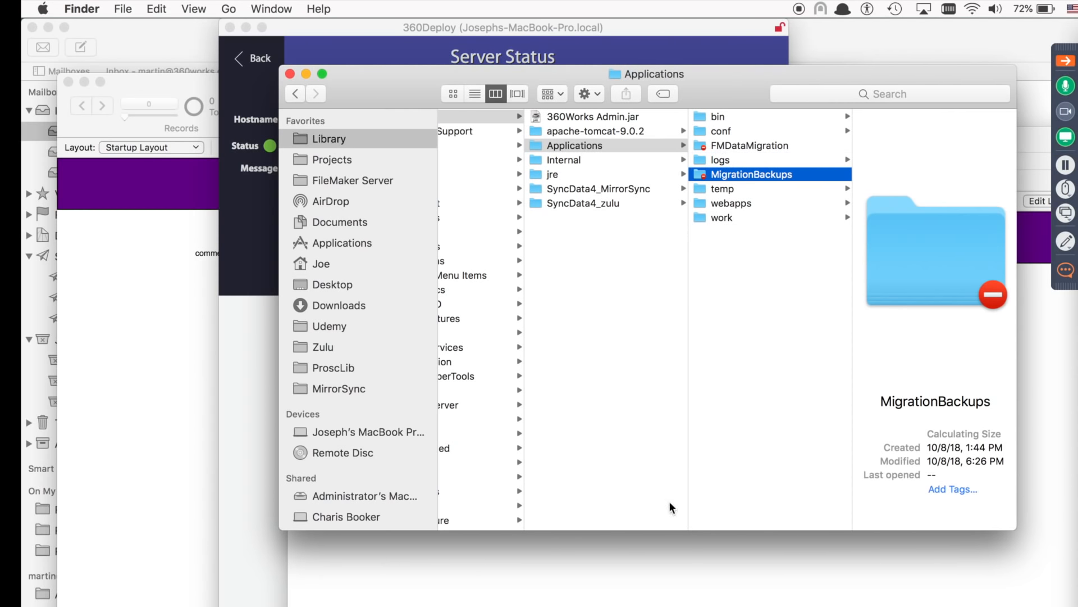
Launch Terminal from the quick launcher by typing 'ter'.
{"action": "key", "text": "super+space"}
{"action": "type", "text": "ter"}
{"action": "key", "text": "Return"}
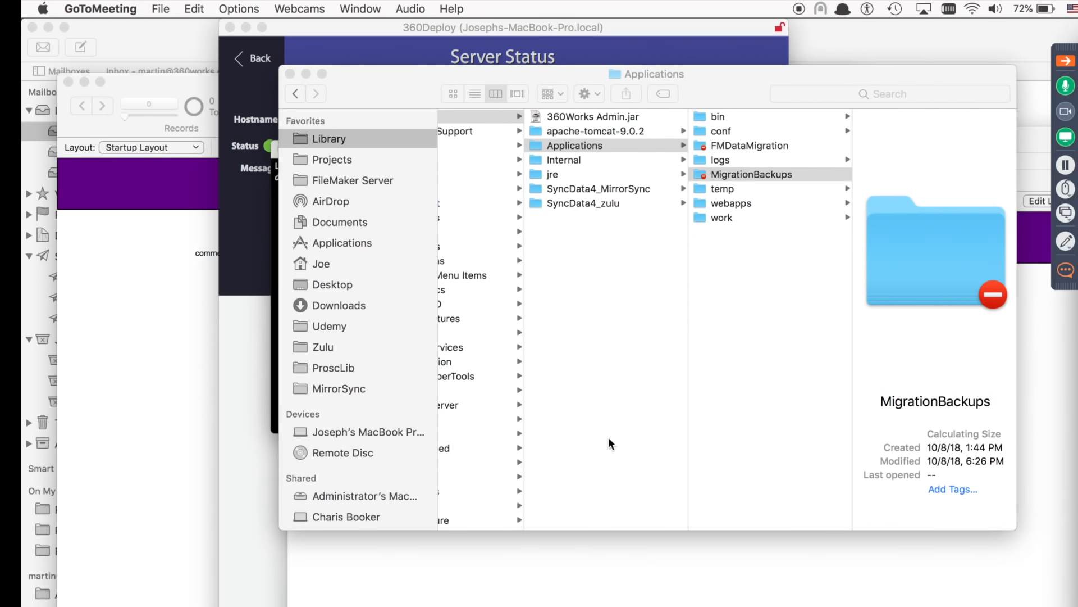
{"action": "left_click_drag", "start_coordinate": [380, 84], "coordinate": [535, 258]}
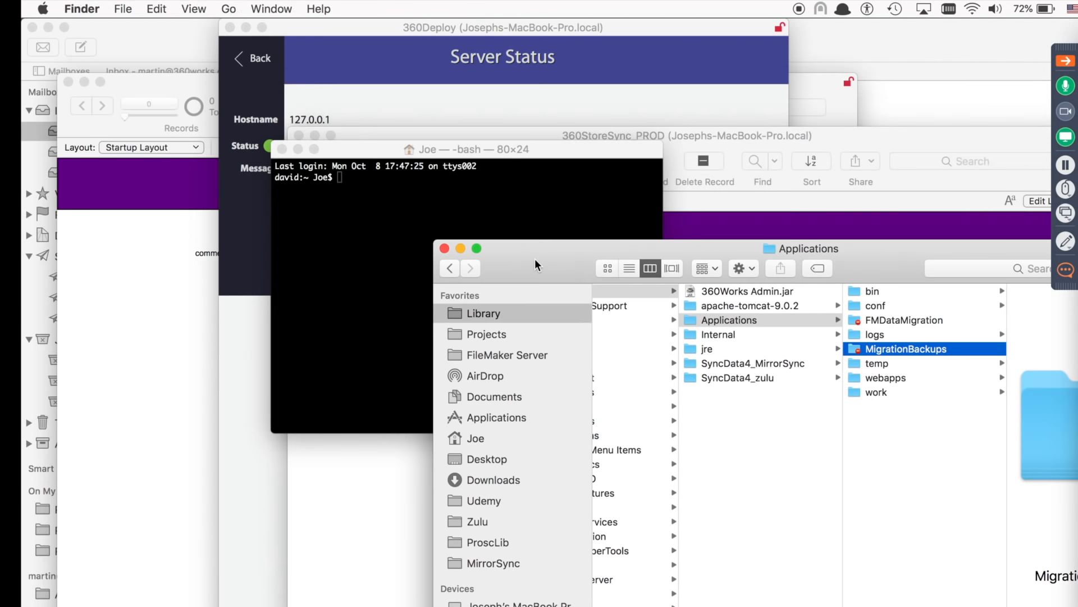
Run sudo chmod -R 777 on /Library/360Works/Applications/MigrationBackups in Terminal.
{"action": "left_click", "coordinate": [483, 167]}
{"action": "left_click_drag", "start_coordinate": [520, 154], "coordinate": [475, 191]}
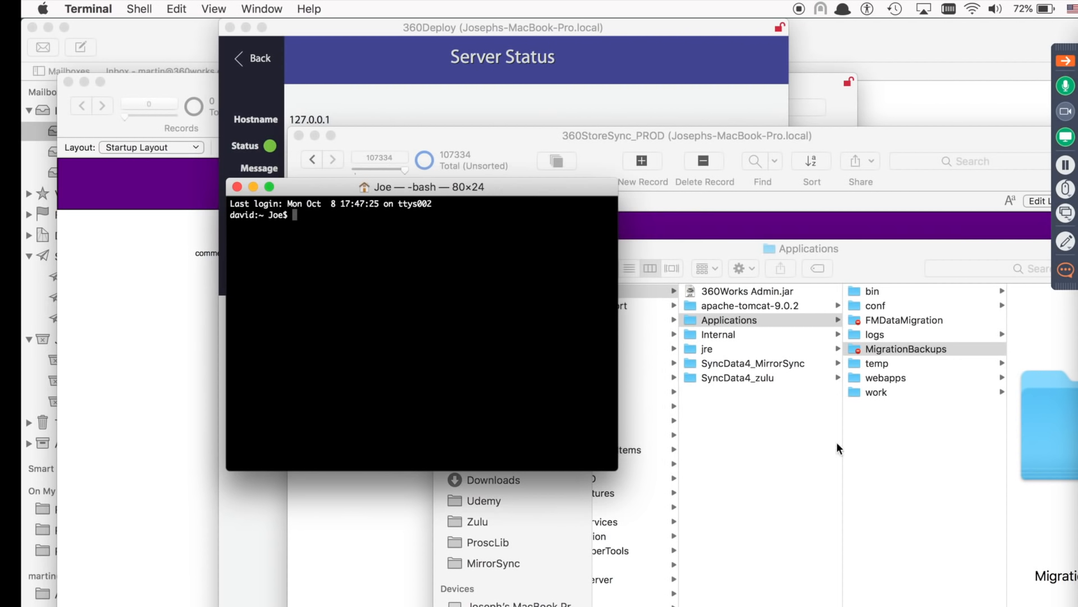
{"action": "type", "text": "sudo chmod"}
{"action": "key", "text": "BackSpace"}
{"action": "key", "text": "BackSpace"}
{"action": "key", "text": "BackSpace"}
{"action": "type", "text": "mod -R 777"}
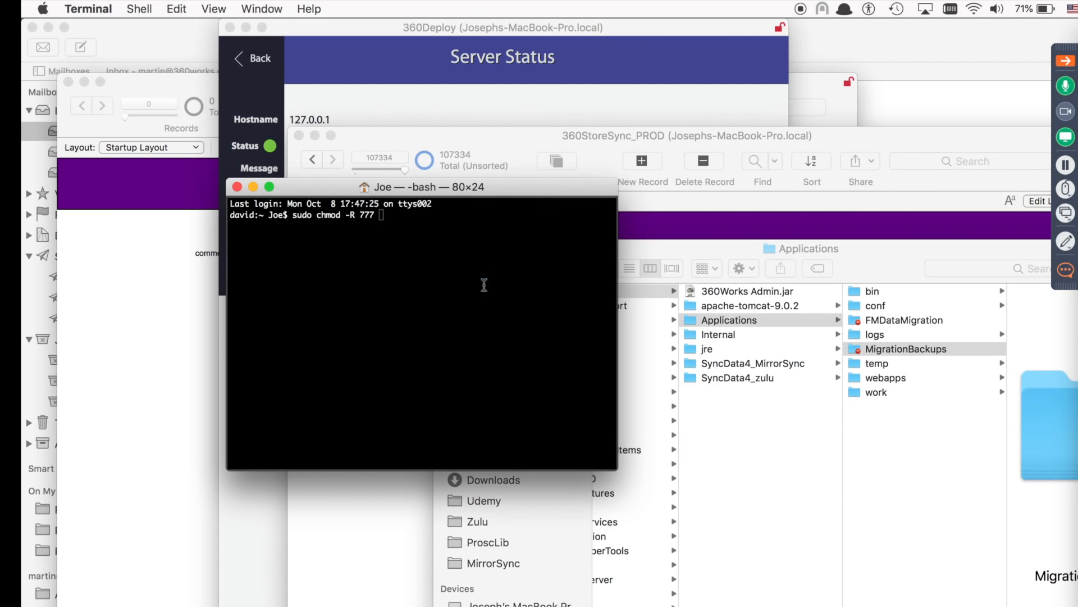
{"action": "key", "text": "super+v"}
{"action": "key", "text": "Return"}
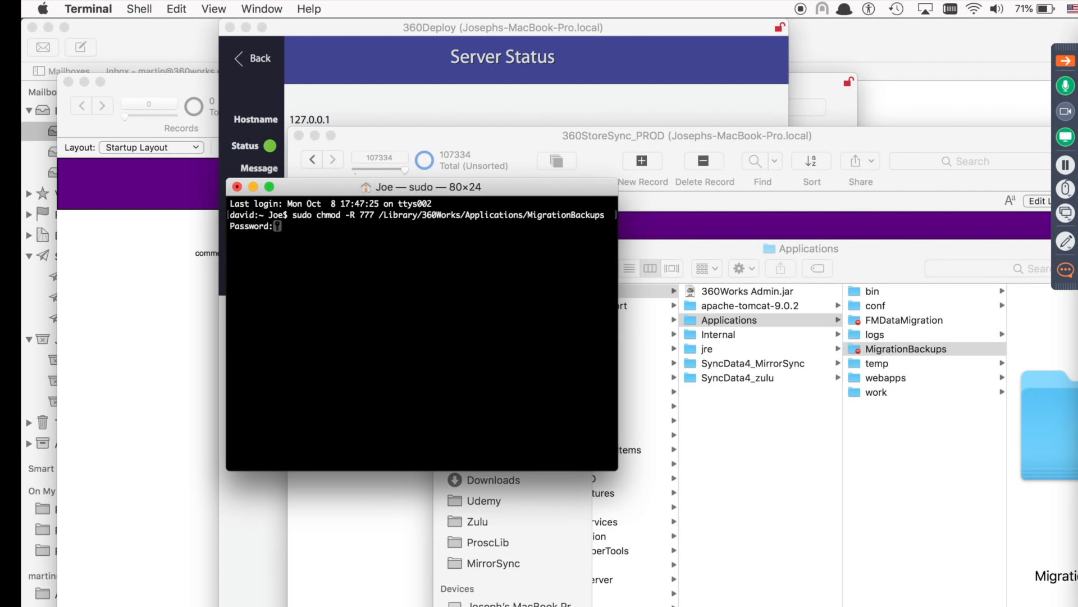
Enter the admin password, then view the dated 2018-10 backup folders in Finder's MigrationBackups.
{"action": "key", "text": "Return"}
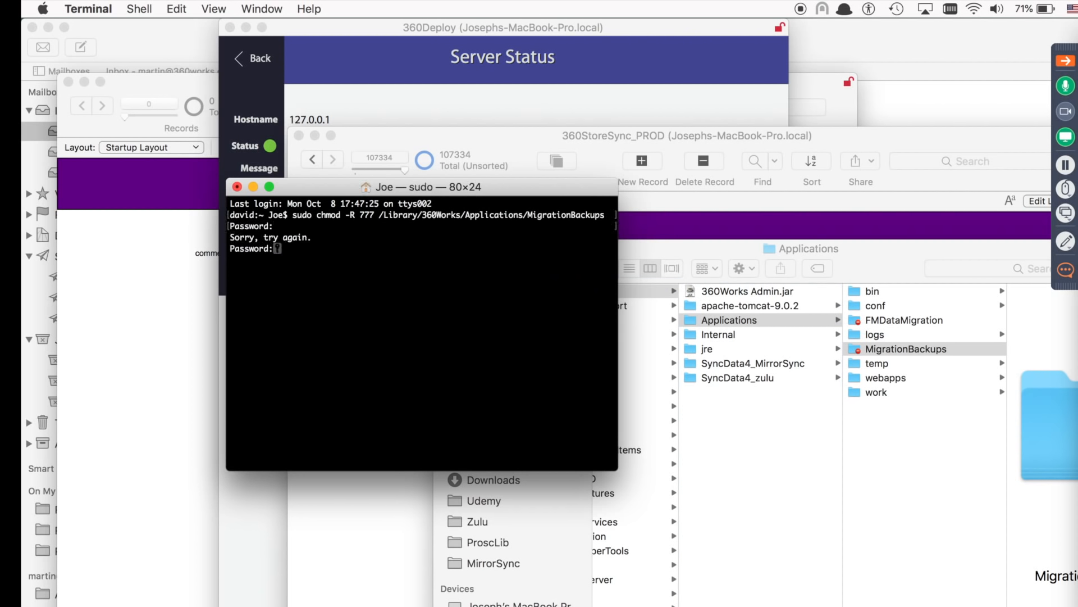
{"action": "key", "text": "Return"}
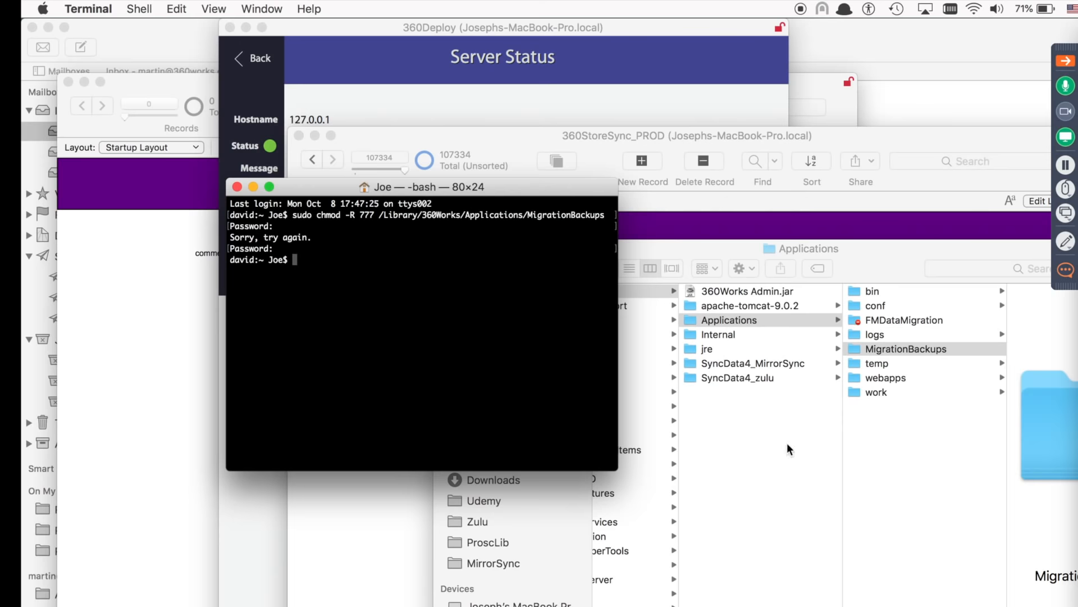
{"action": "left_click", "coordinate": [787, 449]}
{"action": "left_click", "coordinate": [891, 333]}
Open 360StoreSync_PROD.fmp12 from MigrationBackups' 2018-10-08_1826_ee1ad backup folder in FileMaker.
{"action": "left_click", "coordinate": [893, 349]}
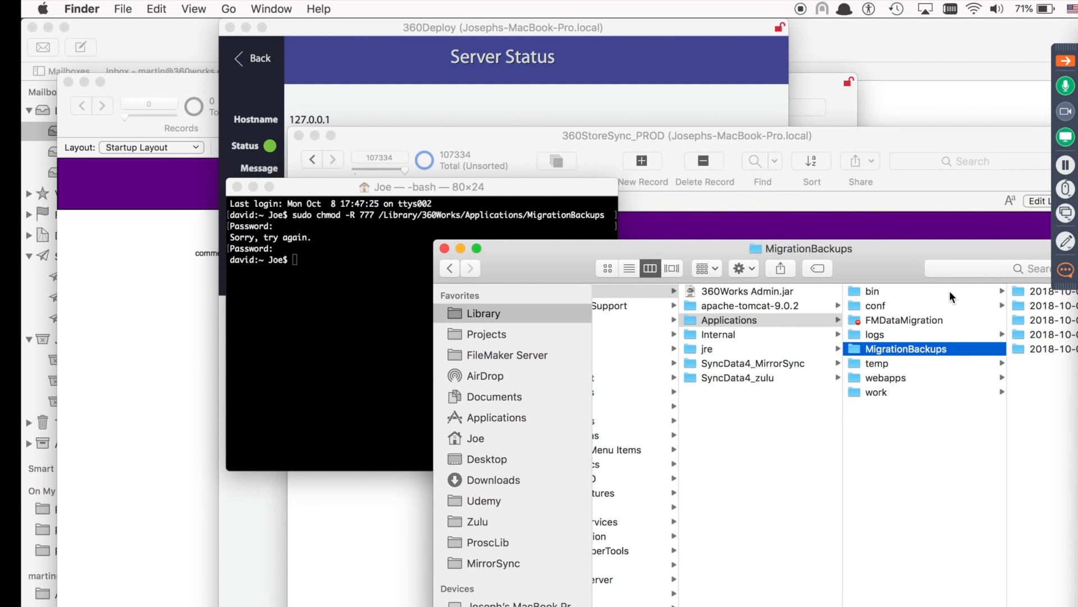
{"action": "left_click_drag", "start_coordinate": [971, 251], "coordinate": [754, 191]}
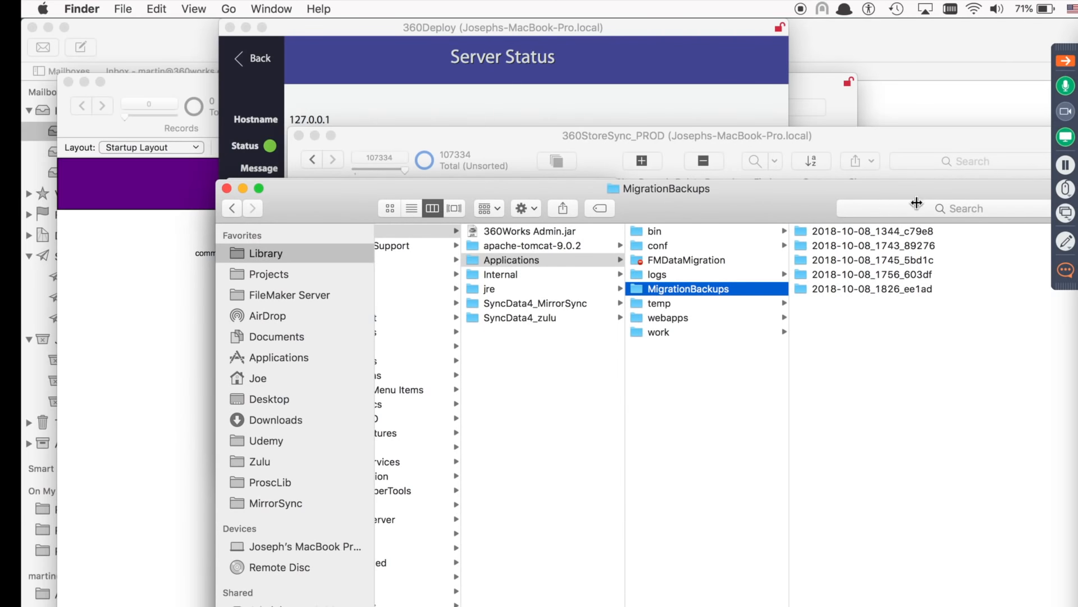
{"action": "double_click", "coordinate": [673, 188]}
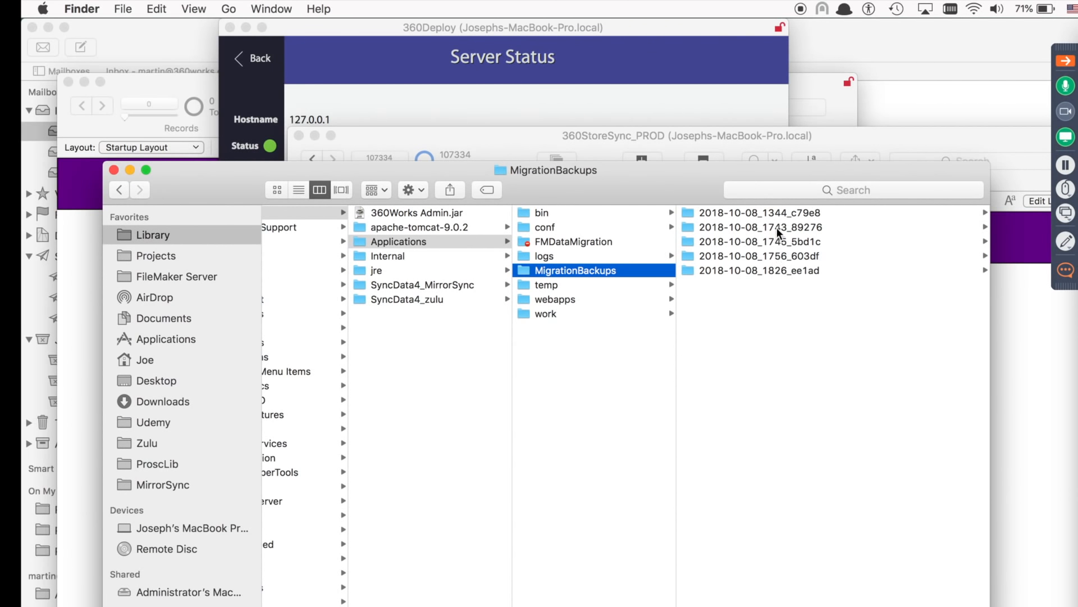
{"action": "left_click", "coordinate": [772, 269]}
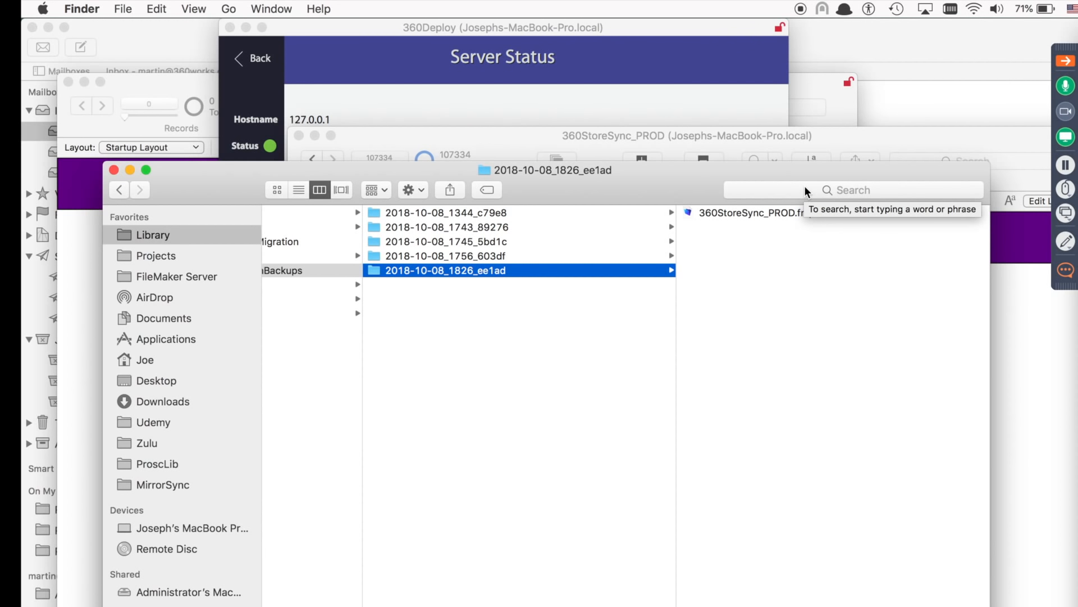
{"action": "left_click", "coordinate": [740, 210]}
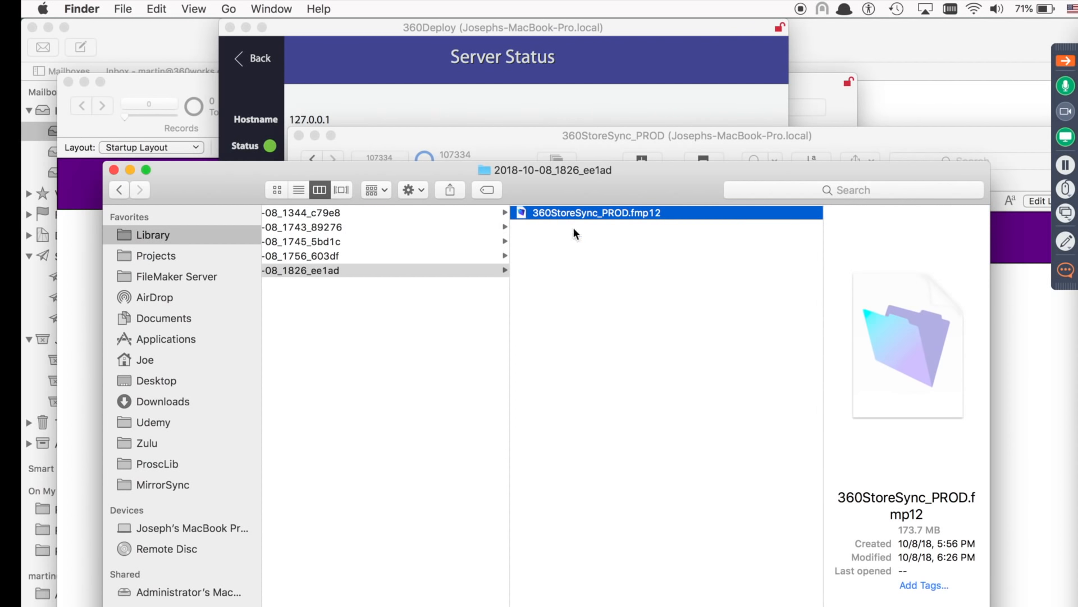
{"action": "double_click", "coordinate": [520, 213]}
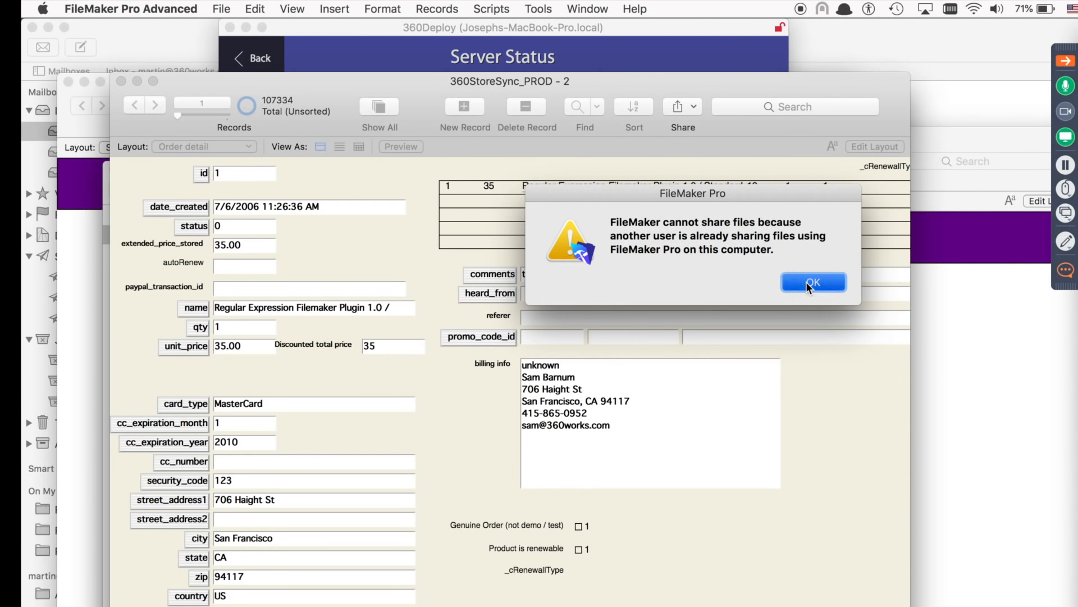
Dismiss the sharing warning, check the backup's last record 107334, and close the backup copy.
{"action": "left_click", "coordinate": [807, 281]}
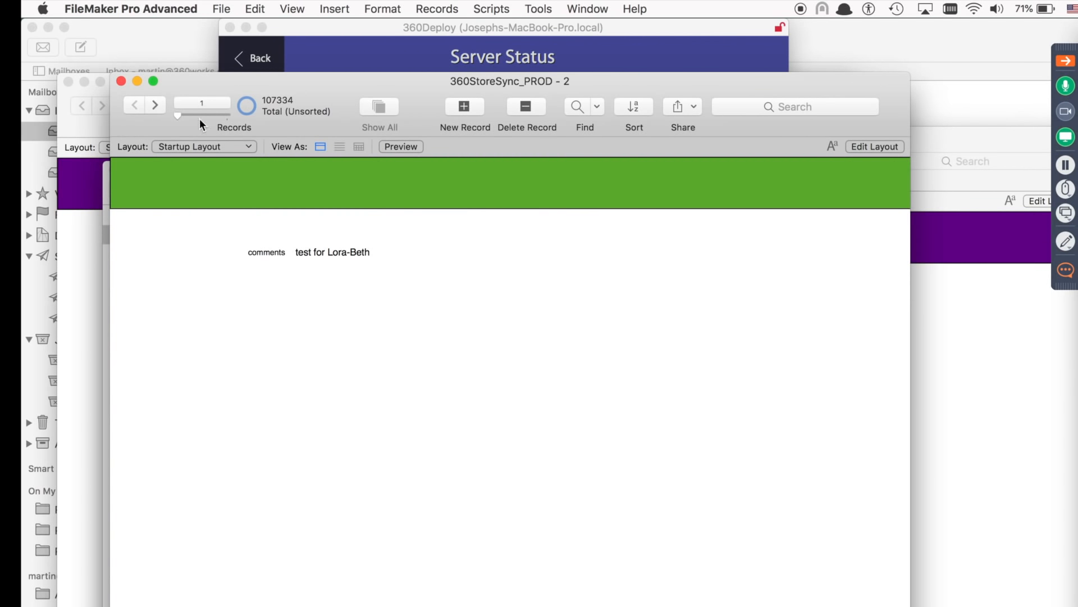
{"action": "left_click_drag", "start_coordinate": [174, 114], "coordinate": [345, 115]}
{"action": "left_click", "coordinate": [122, 80]}
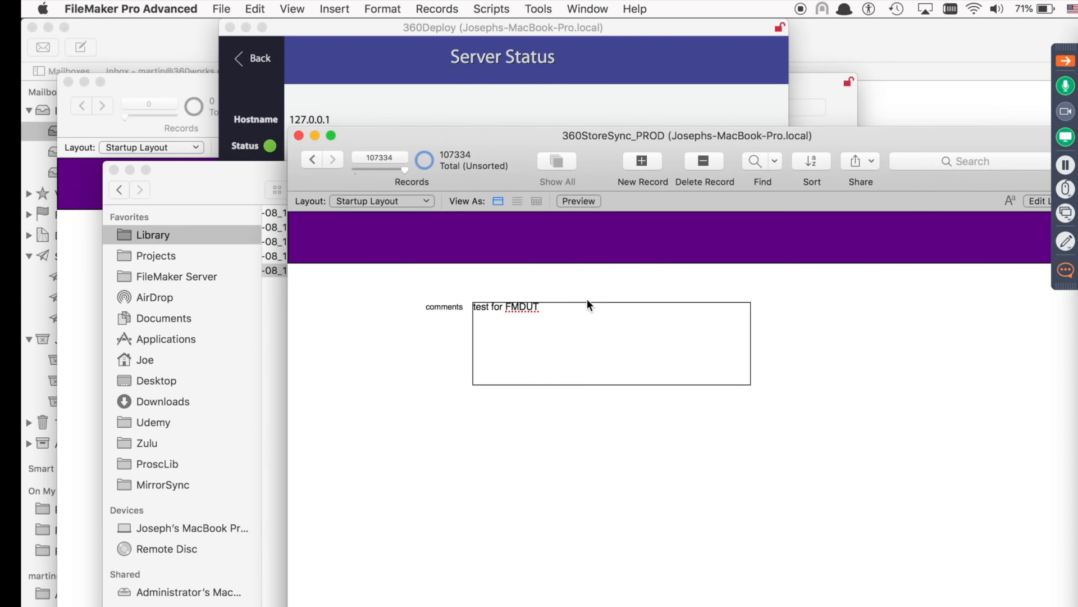
Close the backup Finder window and bring the 360StoreSync database window forward.
{"action": "left_click", "coordinate": [225, 193]}
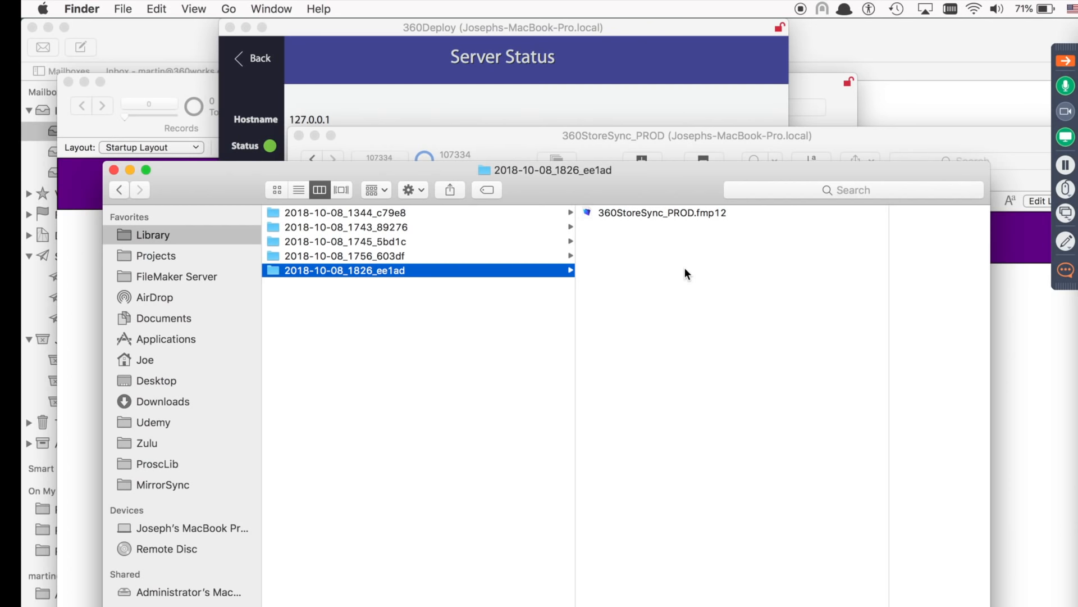
{"action": "left_click", "coordinate": [114, 170]}
{"action": "left_click", "coordinate": [440, 453]}
{"action": "left_click", "coordinate": [440, 453]}
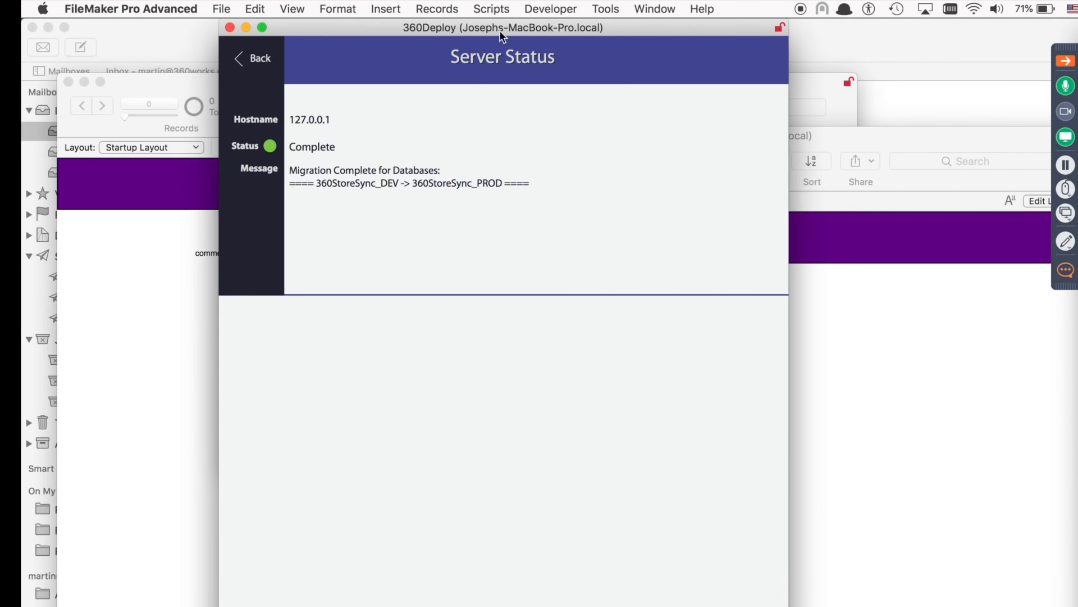
Shift the 360Deploy window right and go Back from Server Status to the main screen.
{"action": "left_click_drag", "start_coordinate": [520, 28], "coordinate": [568, 26]}
{"action": "left_click", "coordinate": [304, 59]}
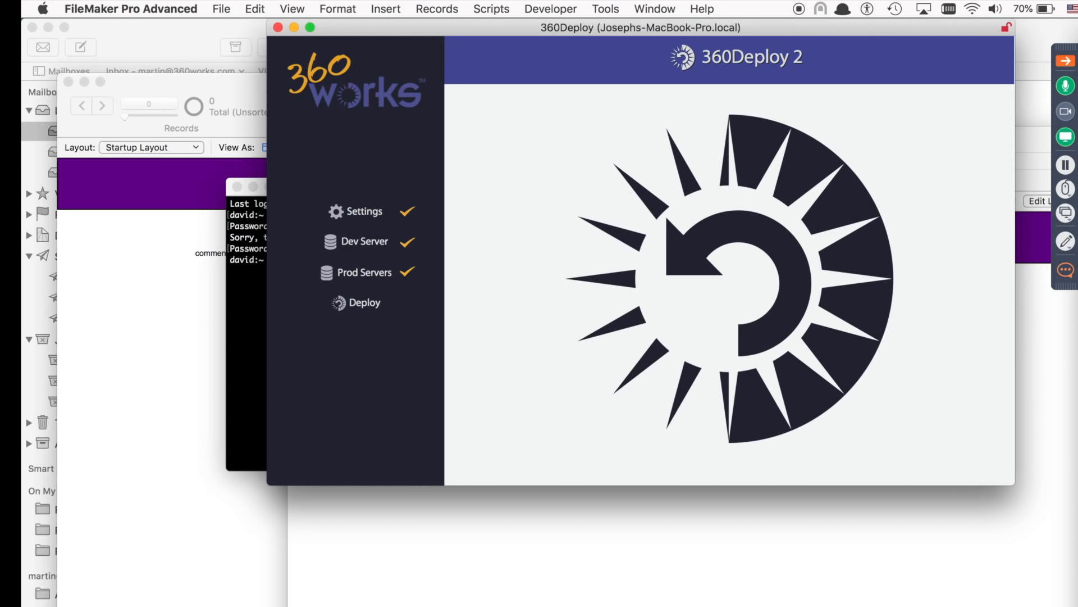
In a new Finder window, navigate from Projects via 'rollout' into the 360Deploy 2.107 release folder.
{"action": "key", "text": "super+Tab"}
{"action": "key", "text": "super+n"}
{"action": "left_click_drag", "start_coordinate": [413, 99], "coordinate": [424, 174]}
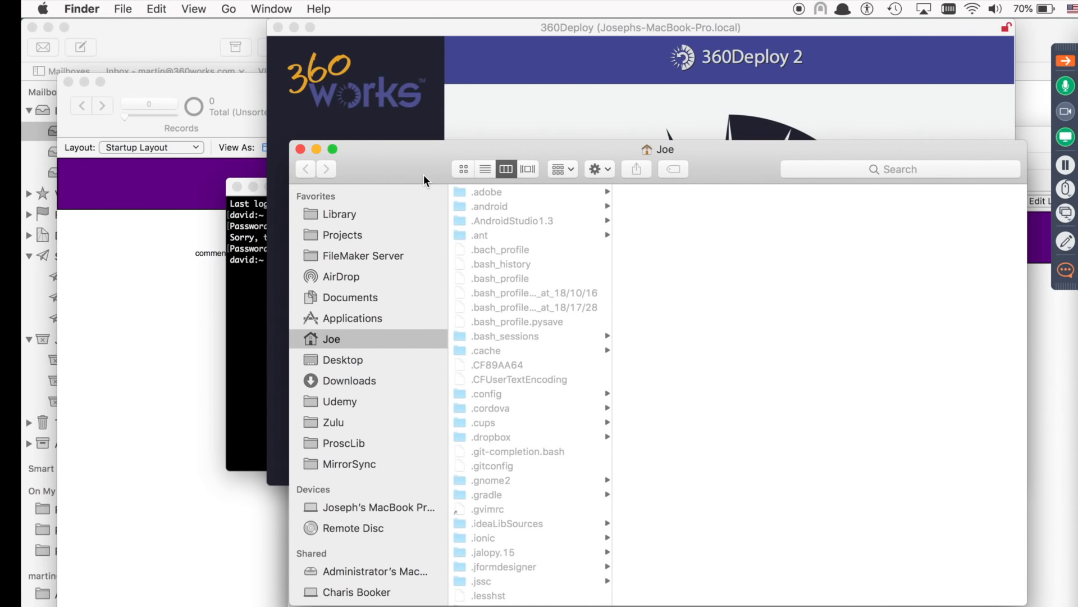
{"action": "left_click", "coordinate": [338, 238]}
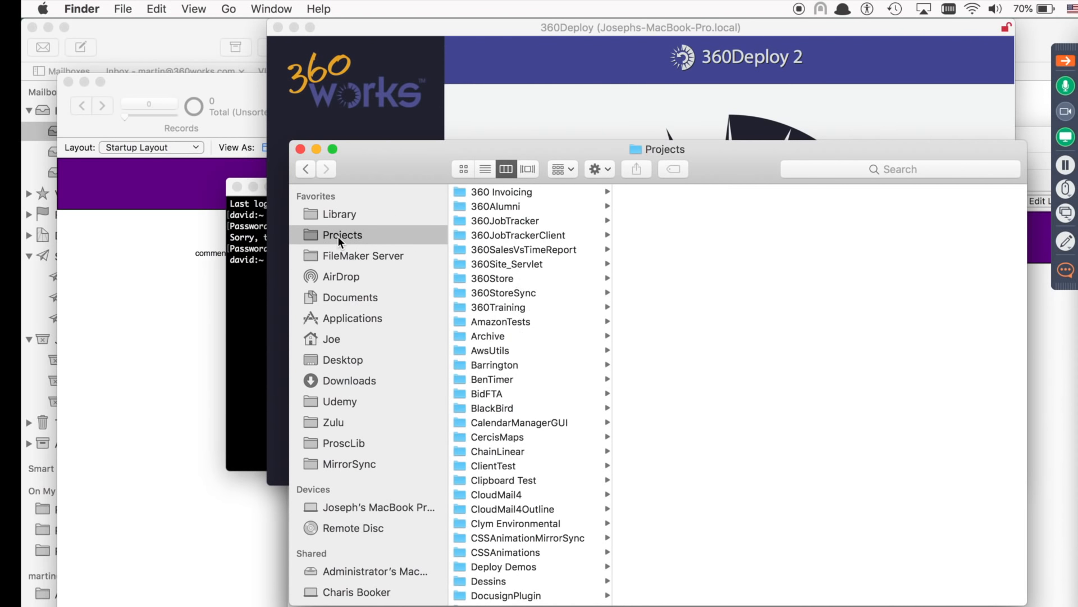
{"action": "type", "text": "rollout"}
{"action": "key", "text": "Right"}
{"action": "key", "text": "Down"}
{"action": "key", "text": "Right"}
{"action": "key", "text": "Down"}
{"action": "key", "text": "Right"}
{"action": "key", "text": "Right"}
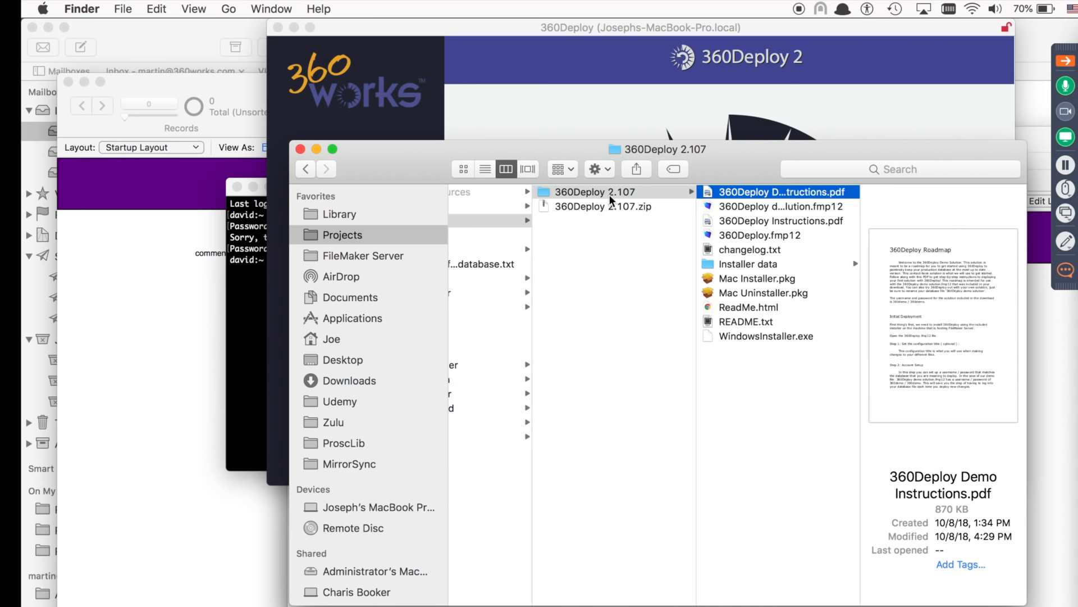
Preview 360Deploy.fmp12, Instructions.pdf, the demo solution and Mac Installer.pkg, then return to 360Deploy.
{"action": "left_click", "coordinate": [761, 235]}
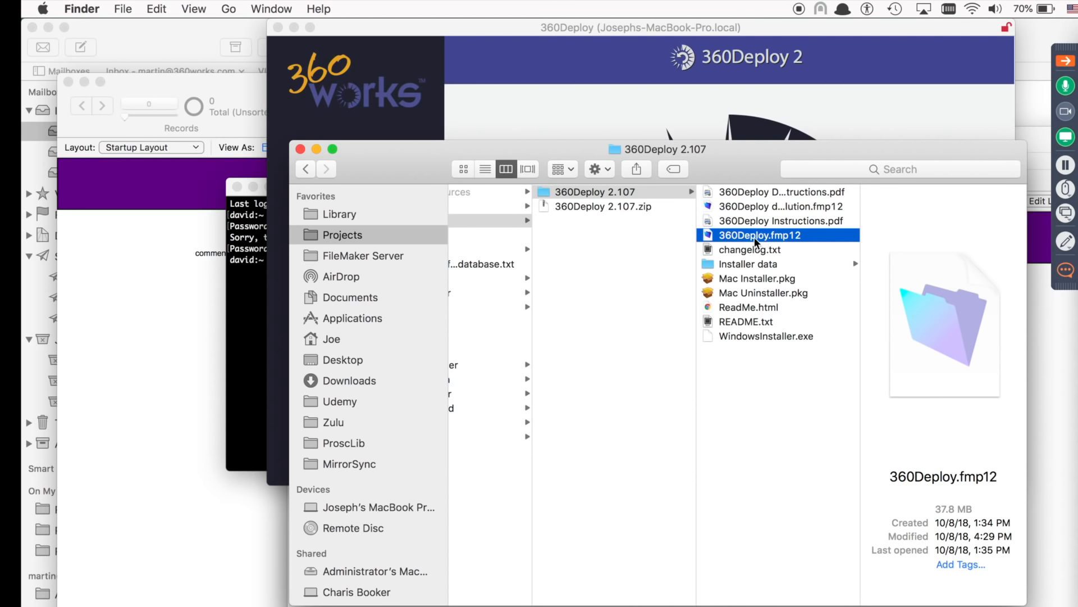
{"action": "left_click", "coordinate": [786, 220]}
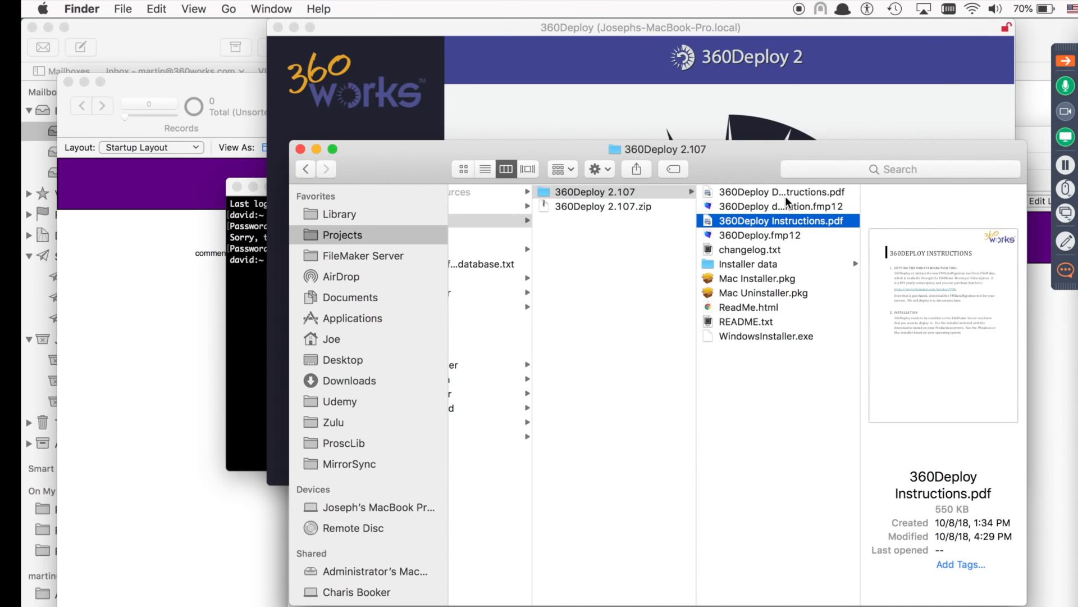
{"action": "left_click", "coordinate": [773, 206]}
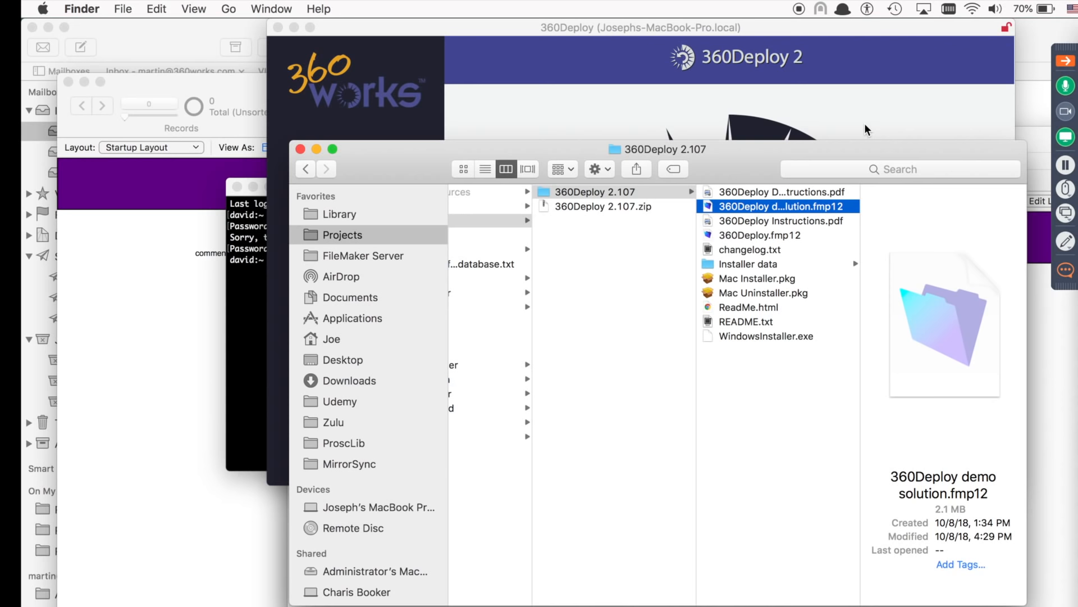
{"action": "left_click", "coordinate": [743, 279]}
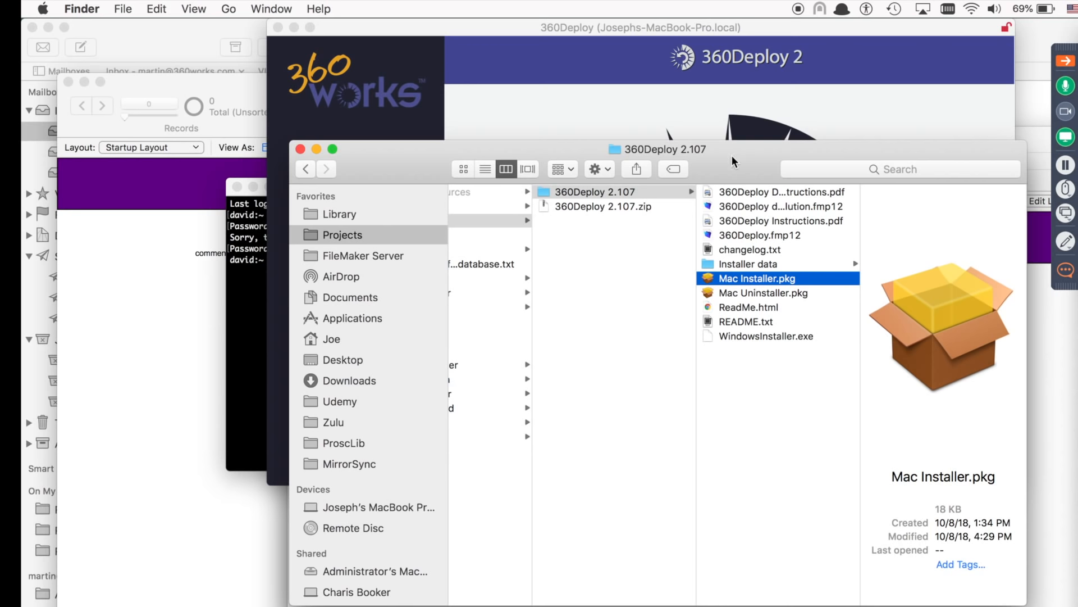
{"action": "left_click_drag", "start_coordinate": [733, 155], "coordinate": [743, 205]}
{"action": "left_click", "coordinate": [766, 31]}
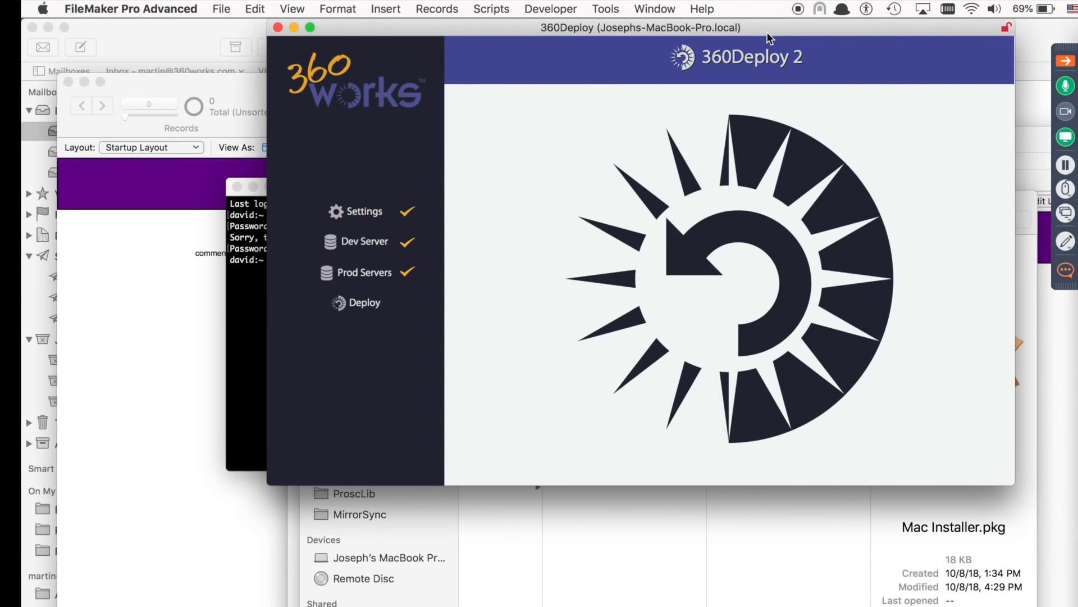
Run the Remove Configuration script from the Script Workspace.
{"action": "left_click_drag", "start_coordinate": [502, 33], "coordinate": [516, 80]}
{"action": "key", "text": "super+shift+s"}
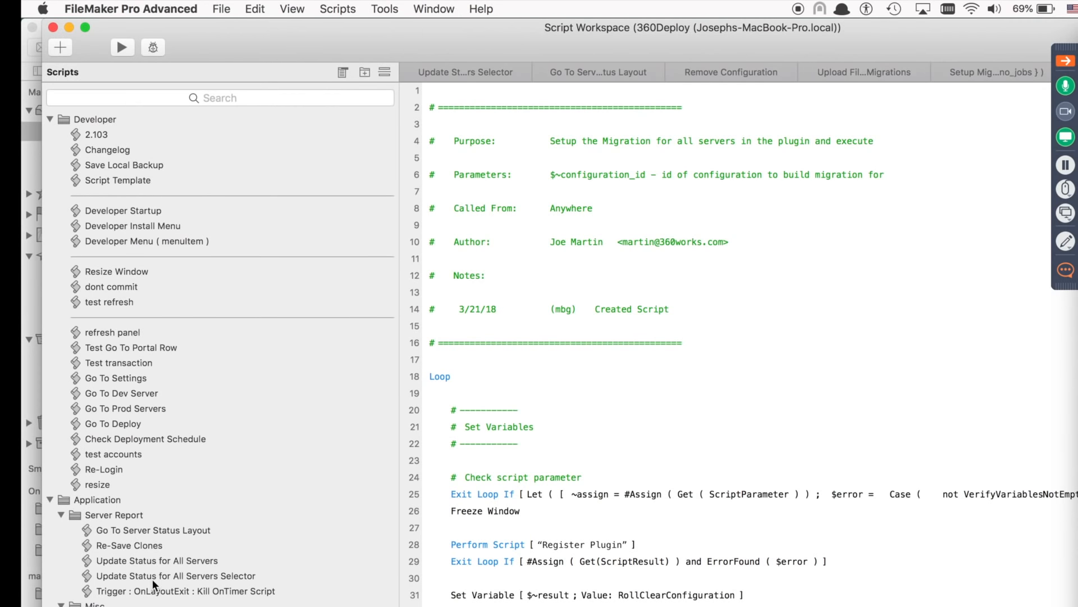
{"action": "left_click", "coordinate": [120, 48]}
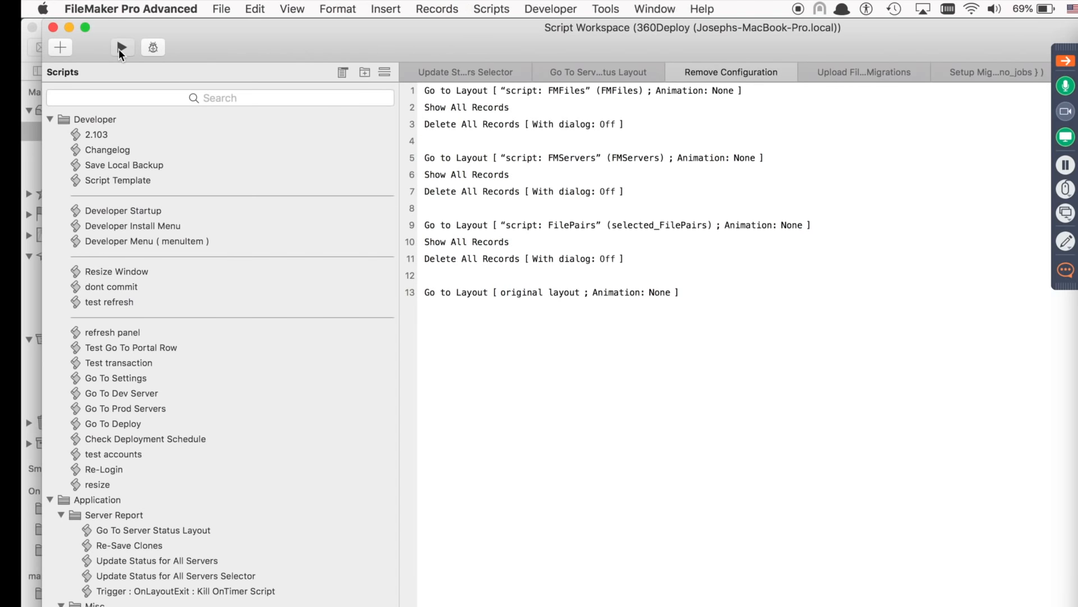
On the Settings page, cut and re-paste the post-migration report address, then go to Dev Server.
{"action": "left_click_drag", "start_coordinate": [574, 79], "coordinate": [580, 141]}
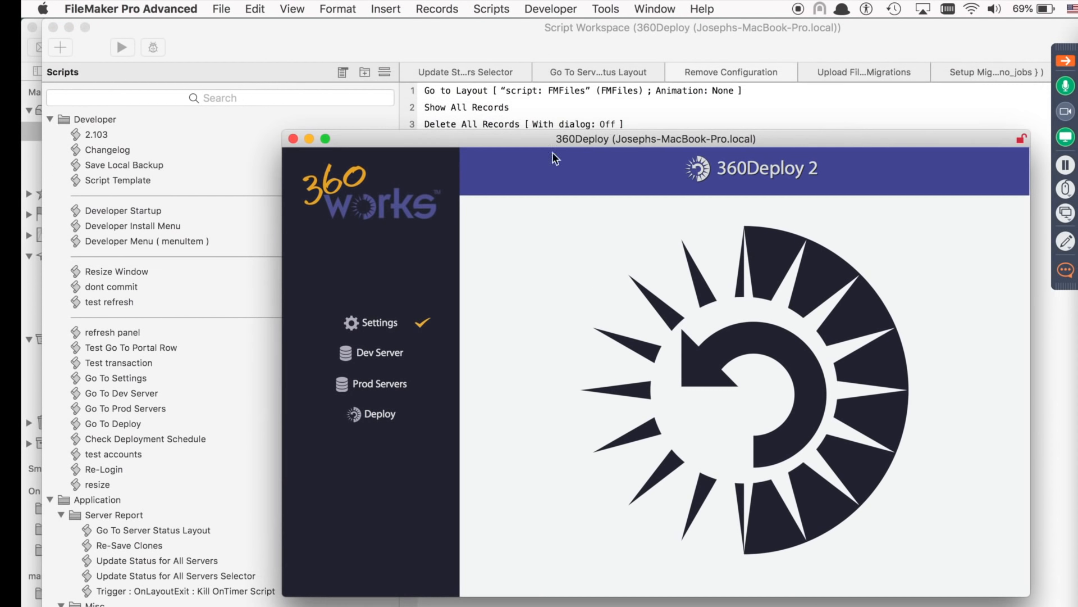
{"action": "left_click", "coordinate": [378, 323]}
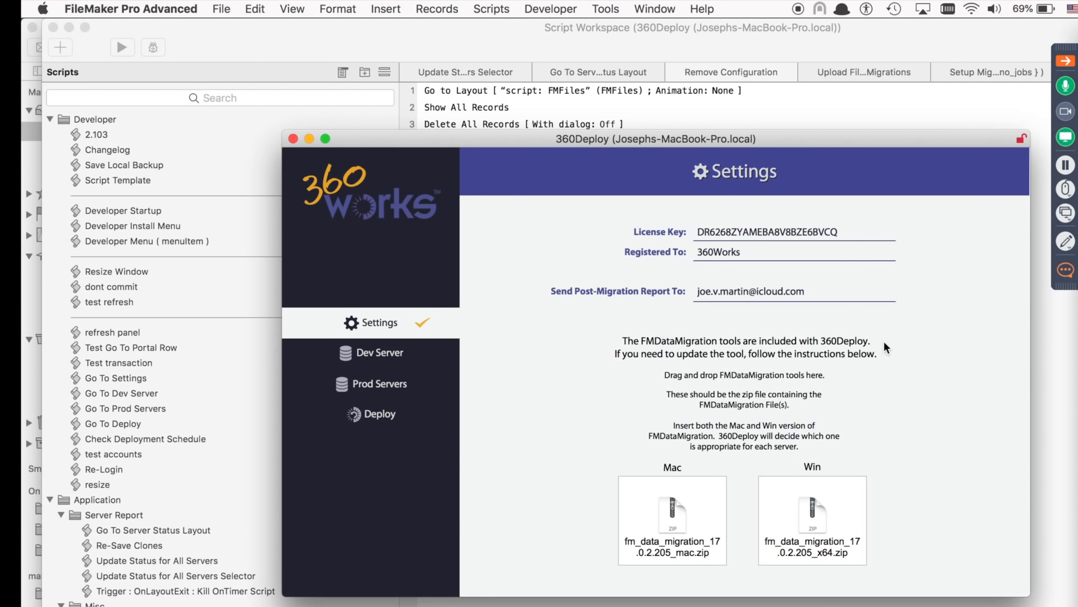
{"action": "left_click", "coordinate": [855, 231]}
{"action": "triple_click", "coordinate": [847, 290]}
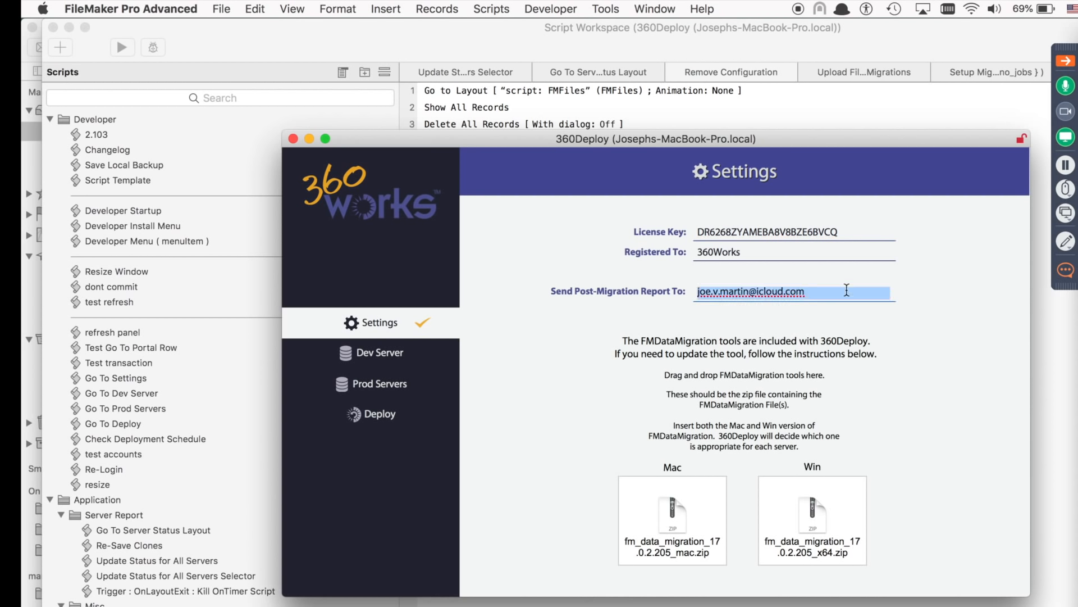
{"action": "key", "text": "super+x"}
{"action": "key", "text": "super+v"}
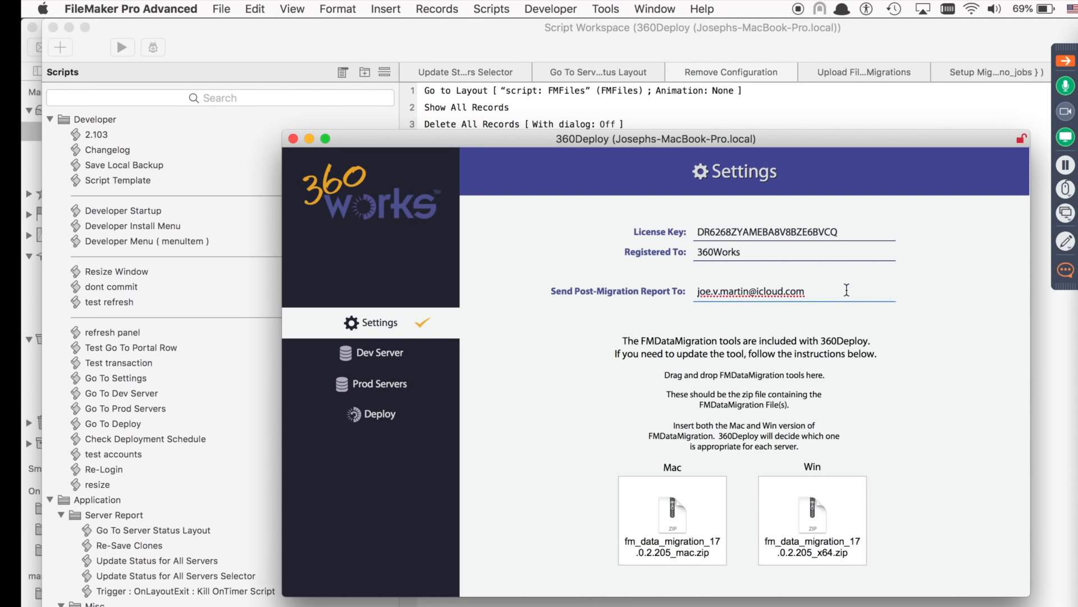
{"action": "left_click", "coordinate": [951, 413]}
{"action": "left_click", "coordinate": [382, 354]}
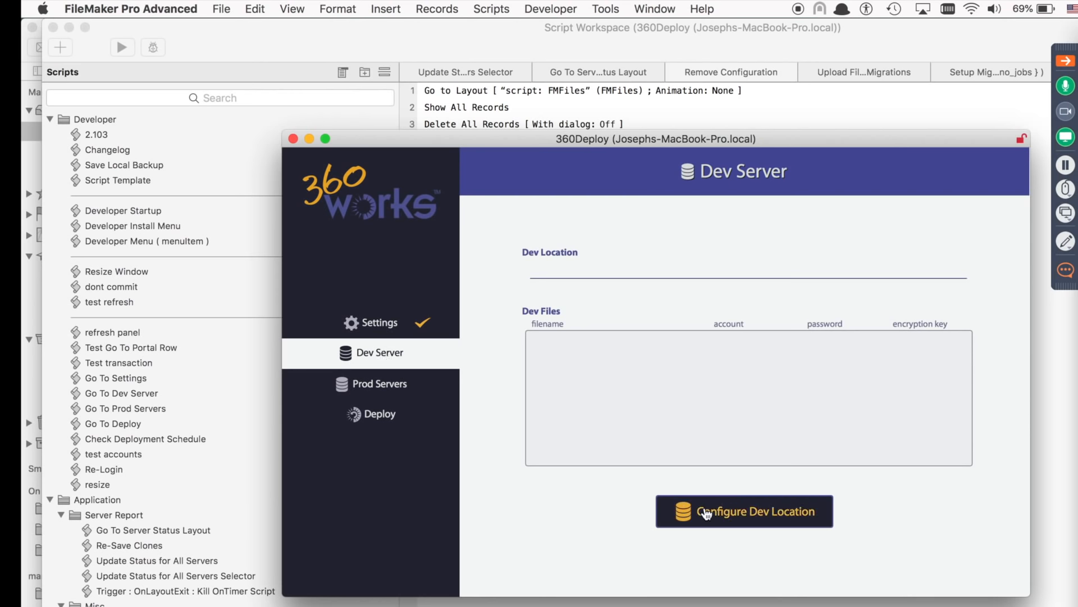
Configure the dev location with the admin account credentials and hostname 127.0.0.1.
{"action": "left_click", "coordinate": [723, 510]}
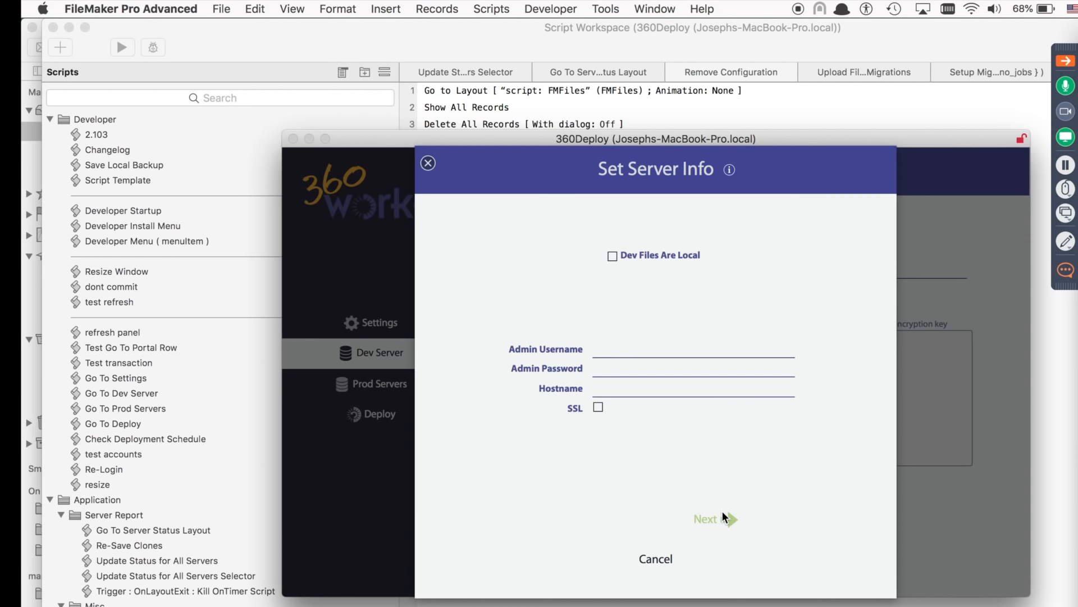
{"action": "left_click", "coordinate": [654, 353]}
{"action": "type", "text": "admin"}
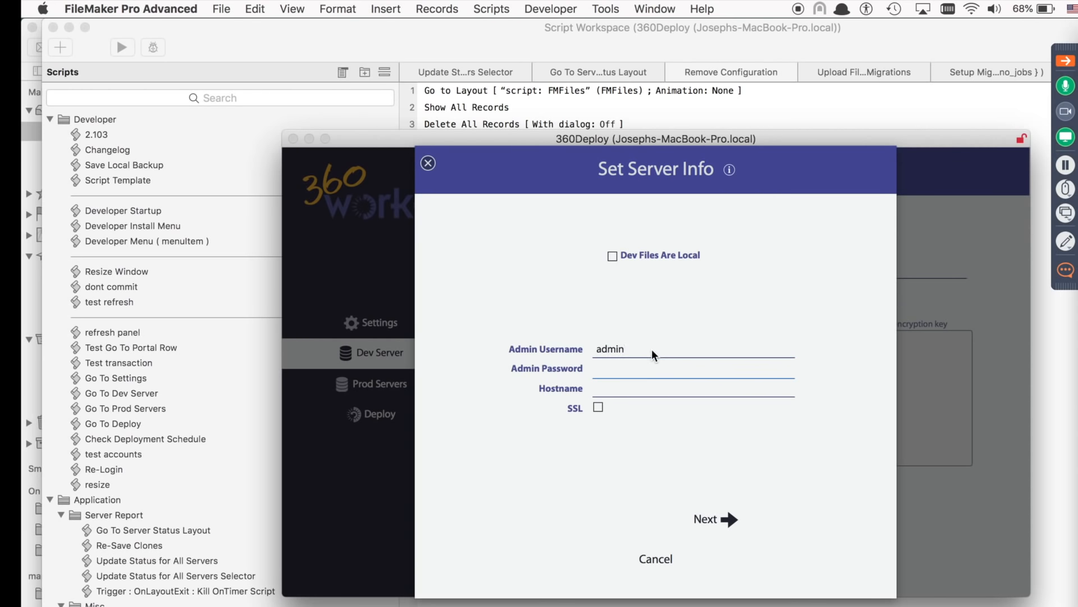
{"action": "key", "text": "Tab"}
{"action": "type", "text": "********"}
{"action": "key", "text": "Tab"}
{"action": "type", "text": "127.0.0.1"}
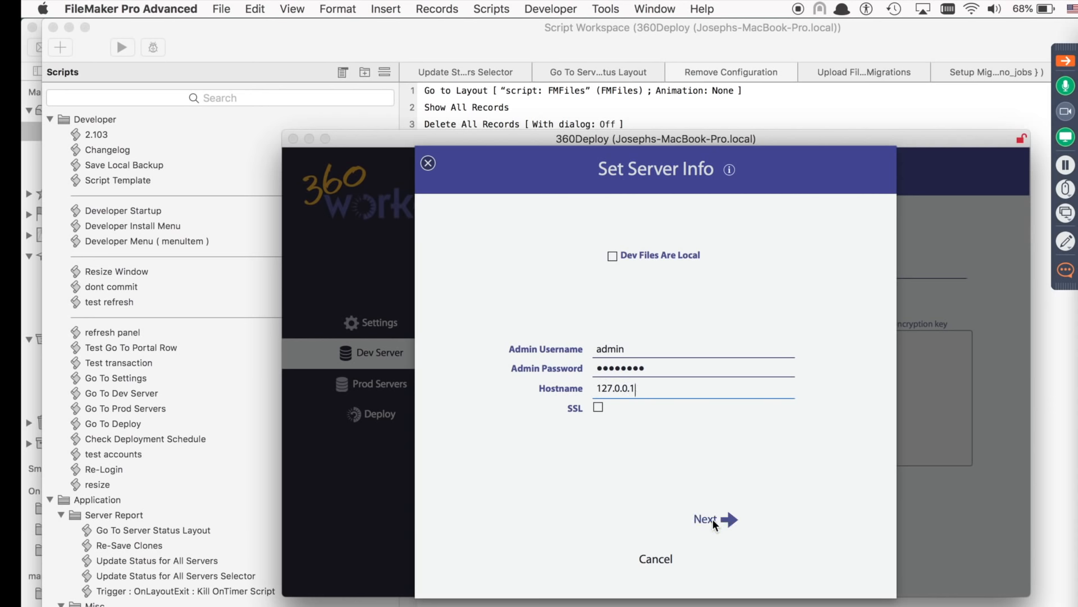
{"action": "left_click", "coordinate": [712, 518]}
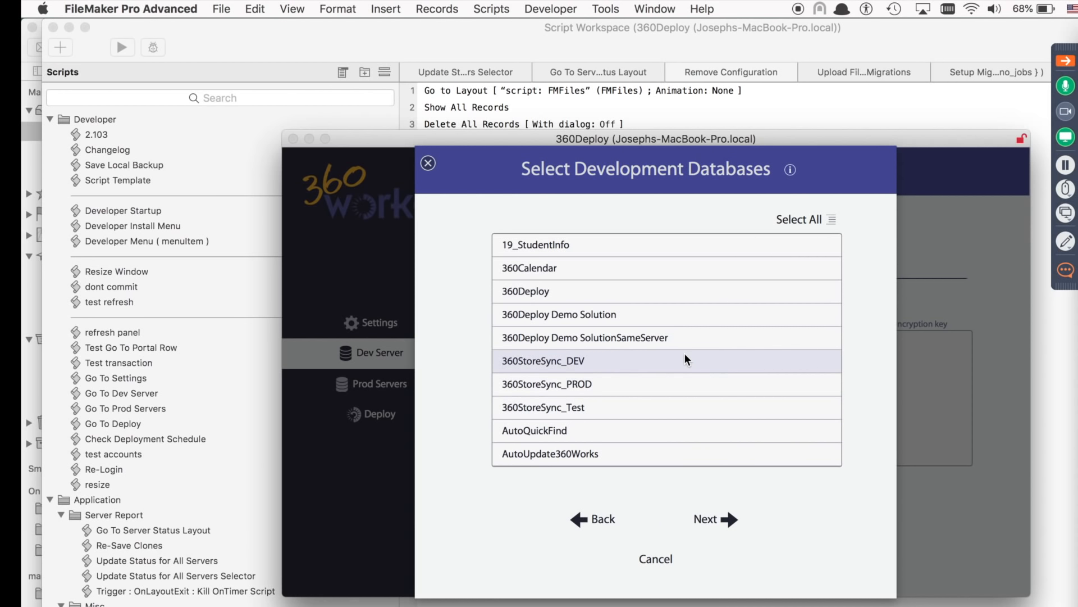
Choose 360StoreSync_DEV as the development database and accept its account credentials.
{"action": "left_click", "coordinate": [600, 364]}
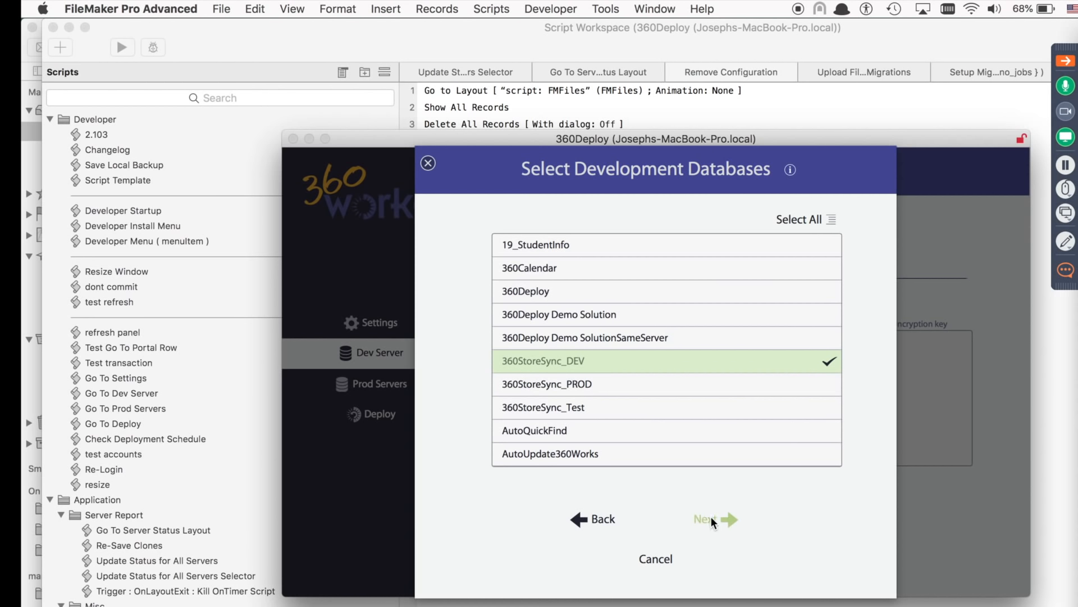
{"action": "left_click", "coordinate": [712, 521]}
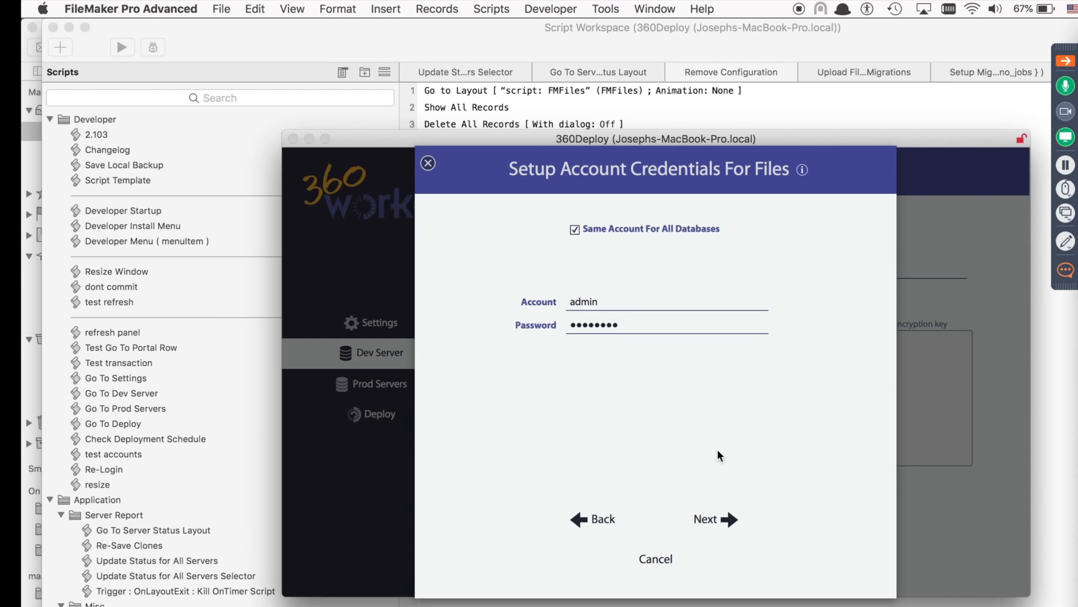
{"action": "left_click", "coordinate": [719, 522]}
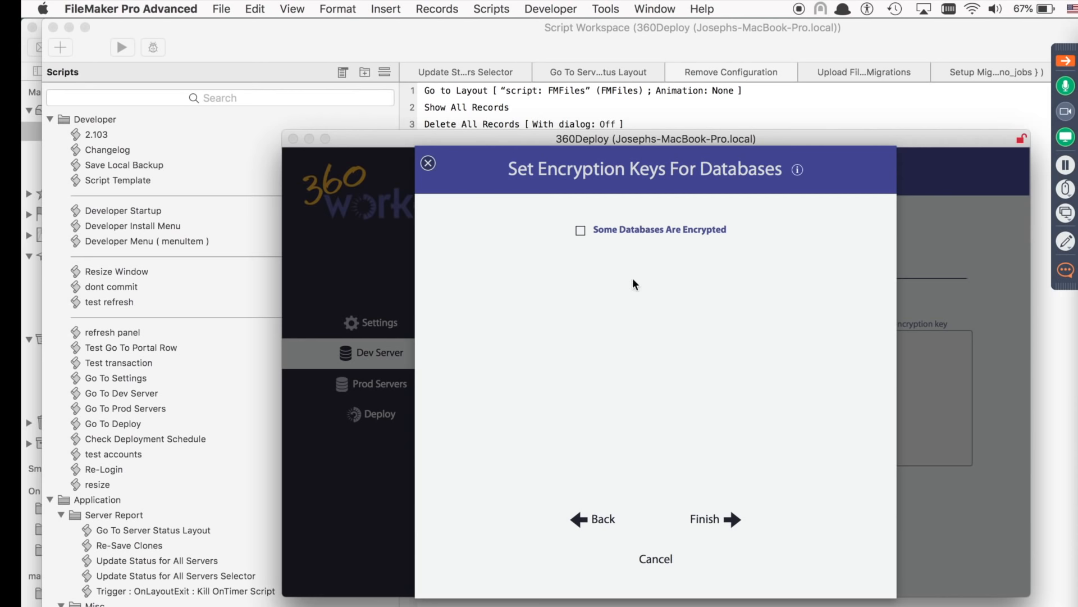
Mark the dev databases as not encrypted and finish the Dev Server setup.
{"action": "left_click", "coordinate": [580, 231]}
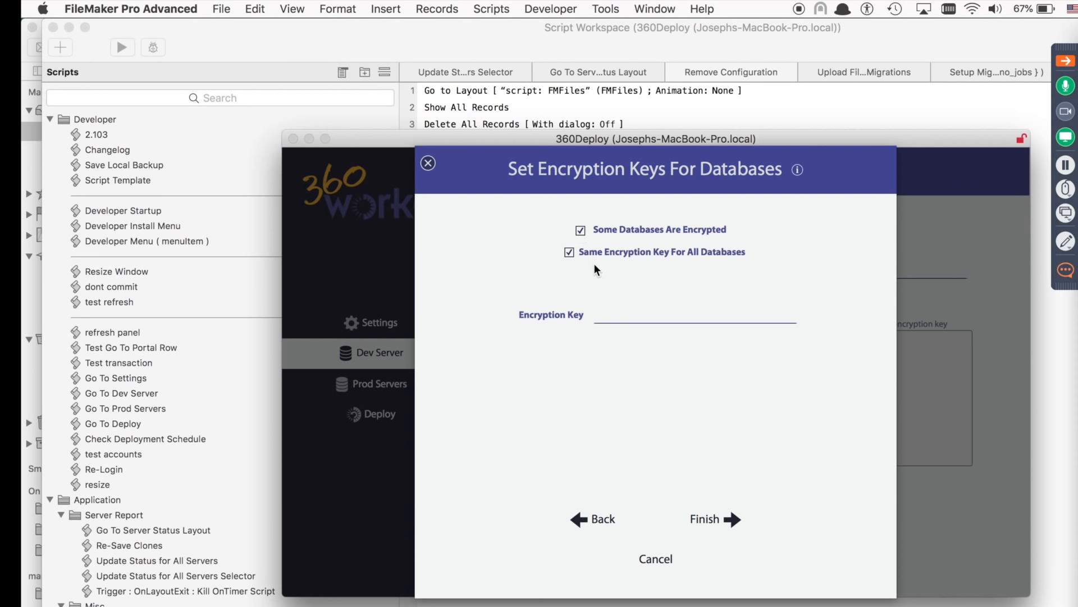
{"action": "left_click", "coordinate": [568, 252]}
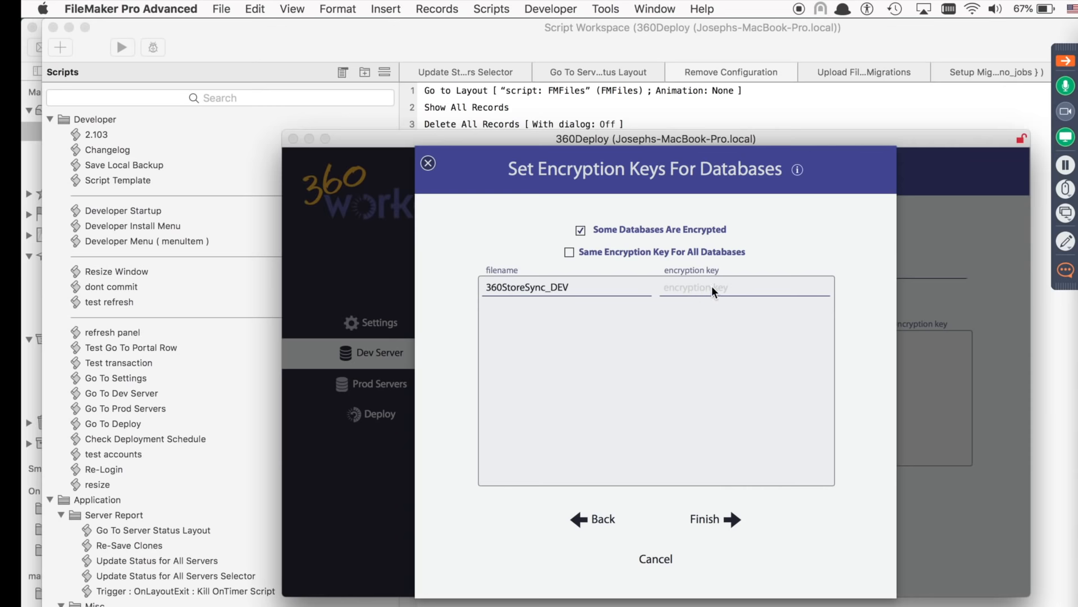
{"action": "left_click", "coordinate": [568, 252]}
{"action": "left_click", "coordinate": [582, 230]}
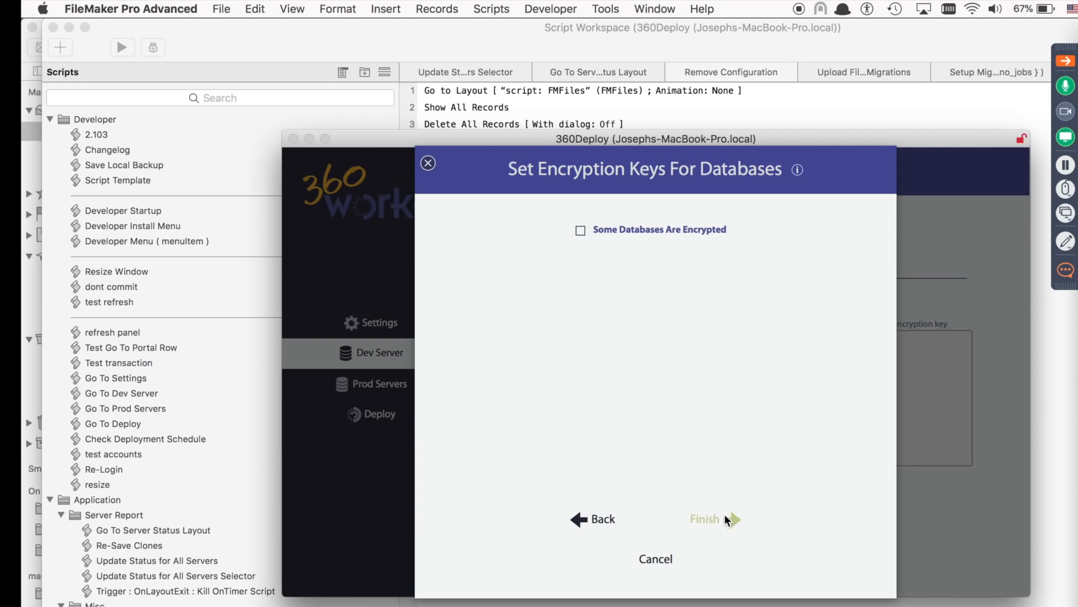
{"action": "left_click", "coordinate": [714, 520]}
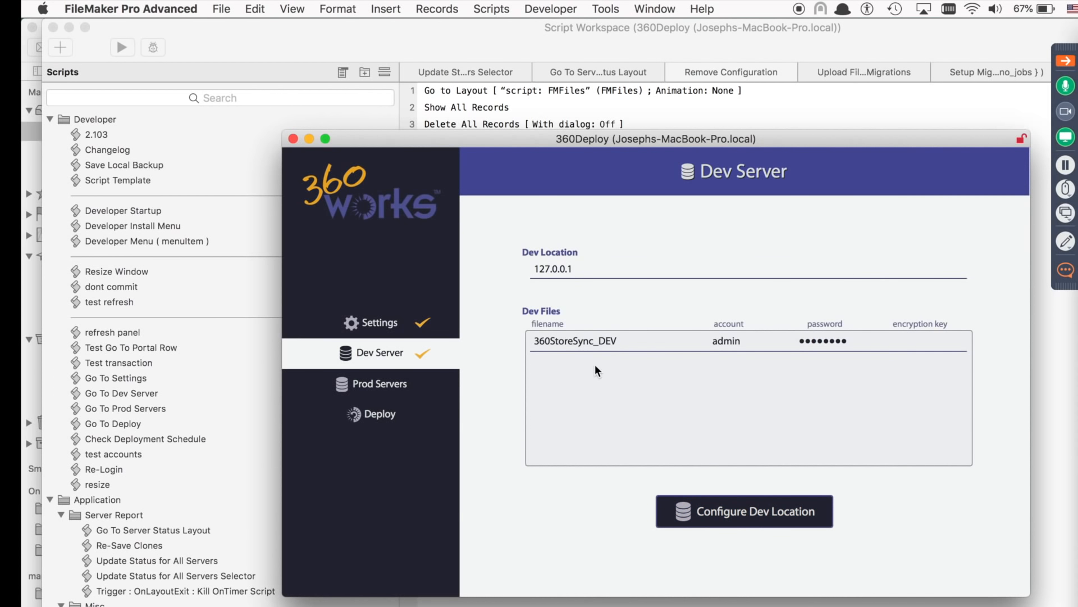
Add a production server at hostname 127.0.0.1 using the admin account credentials.
{"action": "left_click", "coordinate": [383, 382]}
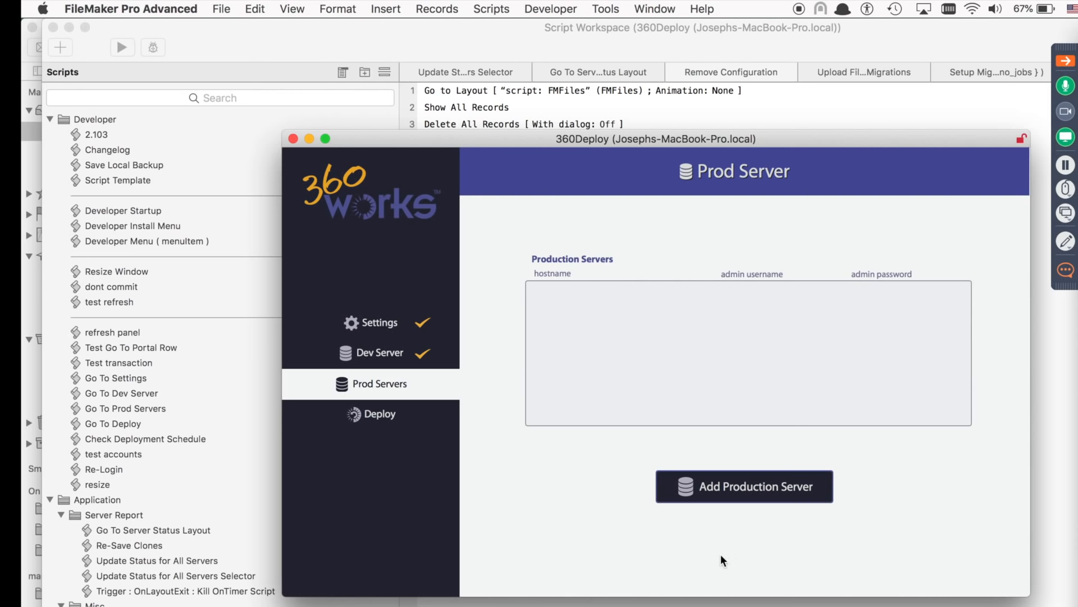
{"action": "left_click", "coordinate": [747, 486]}
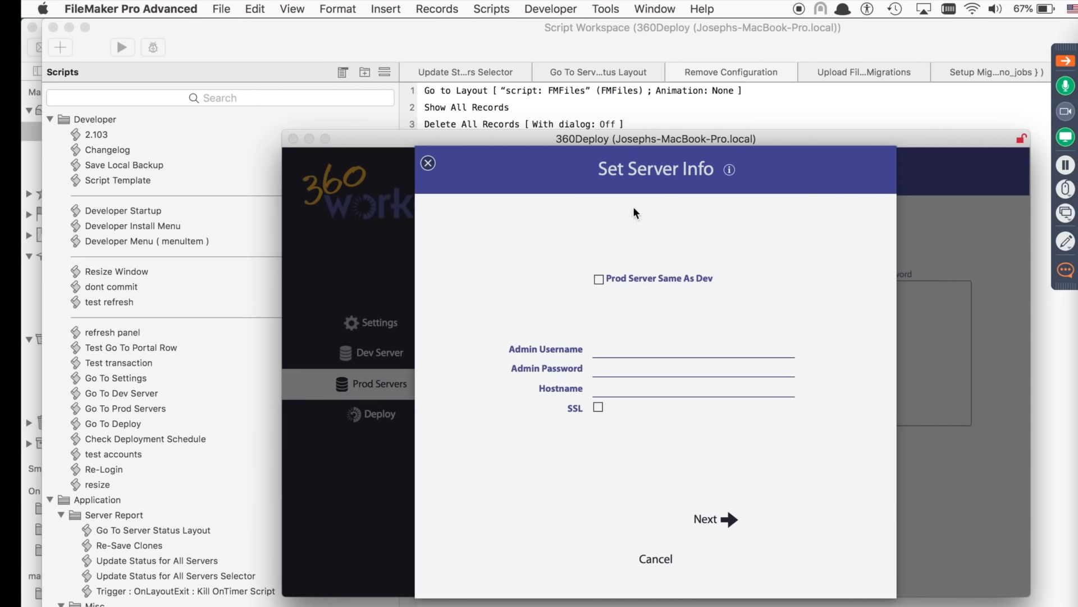
{"action": "left_click", "coordinate": [610, 352]}
{"action": "type", "text": "admin"}
{"action": "key", "text": "Tab"}
{"action": "type", "text": "••••••••"}
{"action": "key", "text": "Tab"}
{"action": "type", "text": "127.0.0.1"}
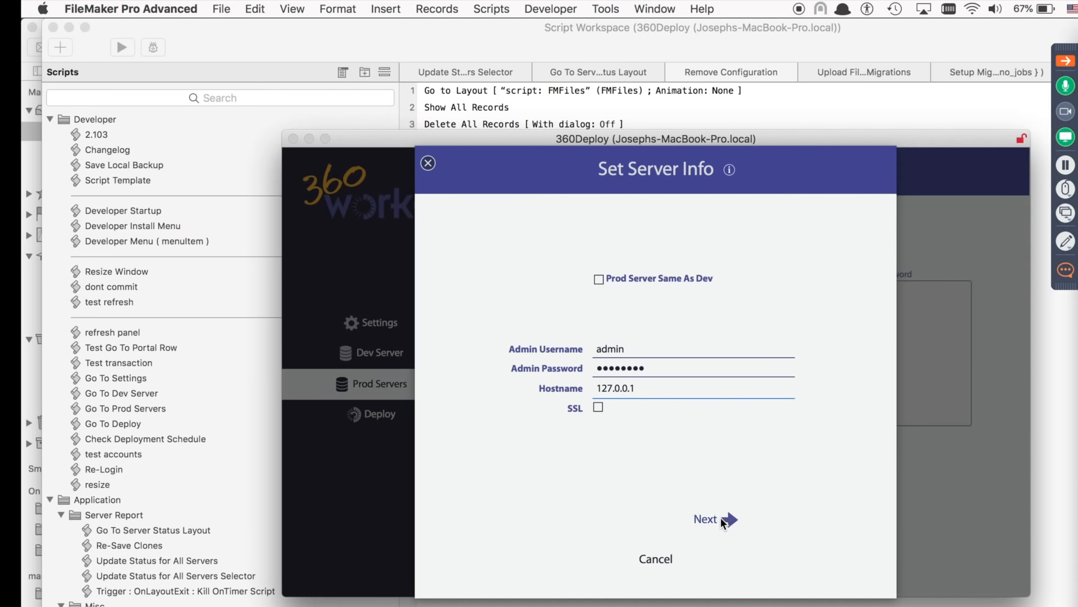
{"action": "left_click", "coordinate": [721, 519]}
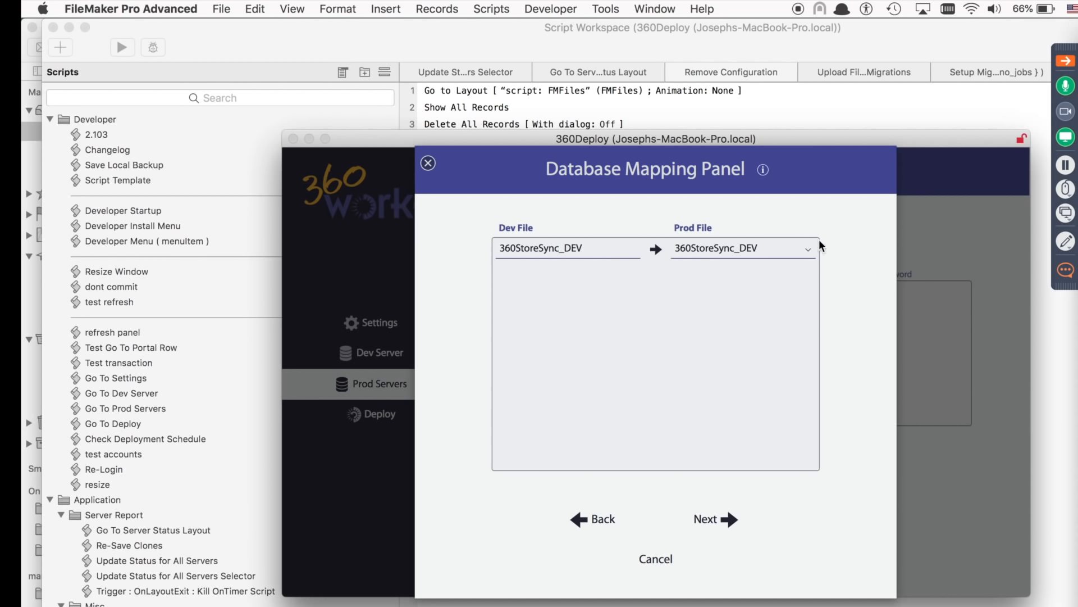
Map the dev file 360StoreSync_DEV to the production file 360StoreSync_PROD.
{"action": "left_click", "coordinate": [767, 254]}
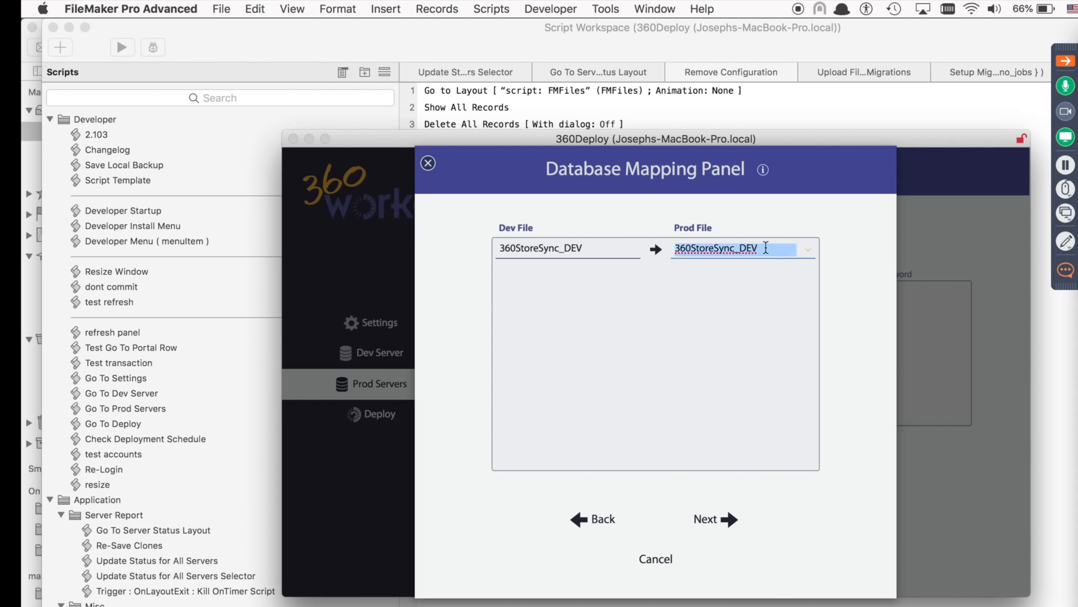
{"action": "left_click", "coordinate": [808, 253]}
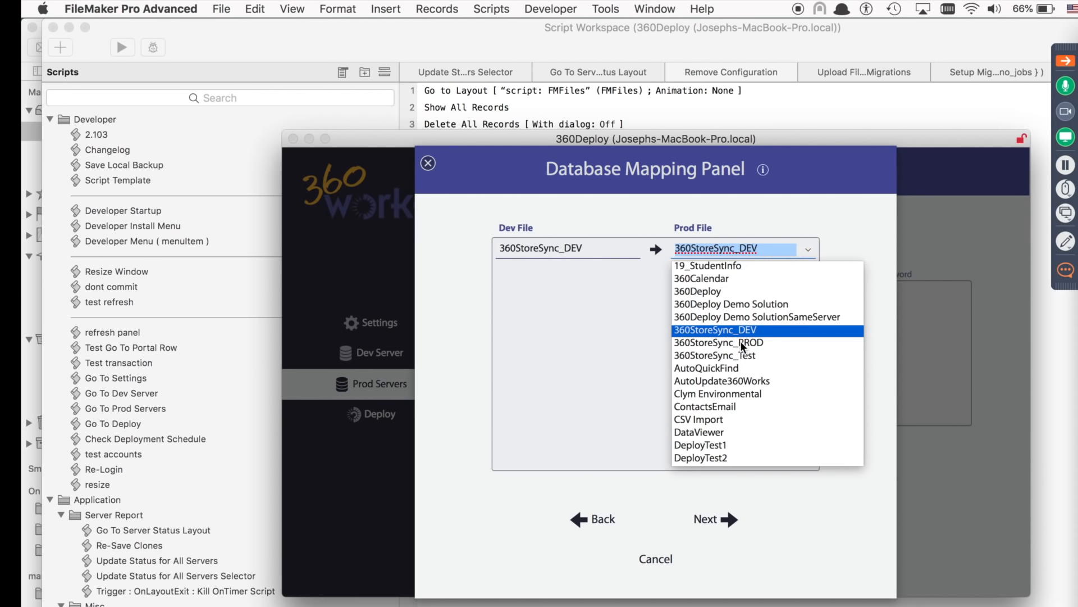
{"action": "left_click", "coordinate": [742, 344]}
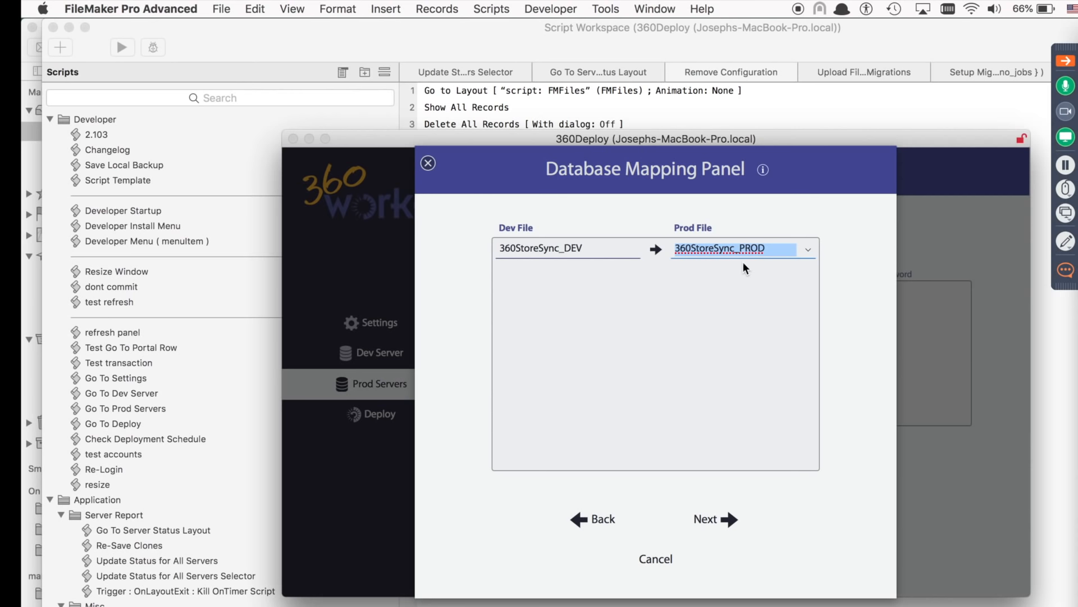
{"action": "left_click", "coordinate": [864, 332]}
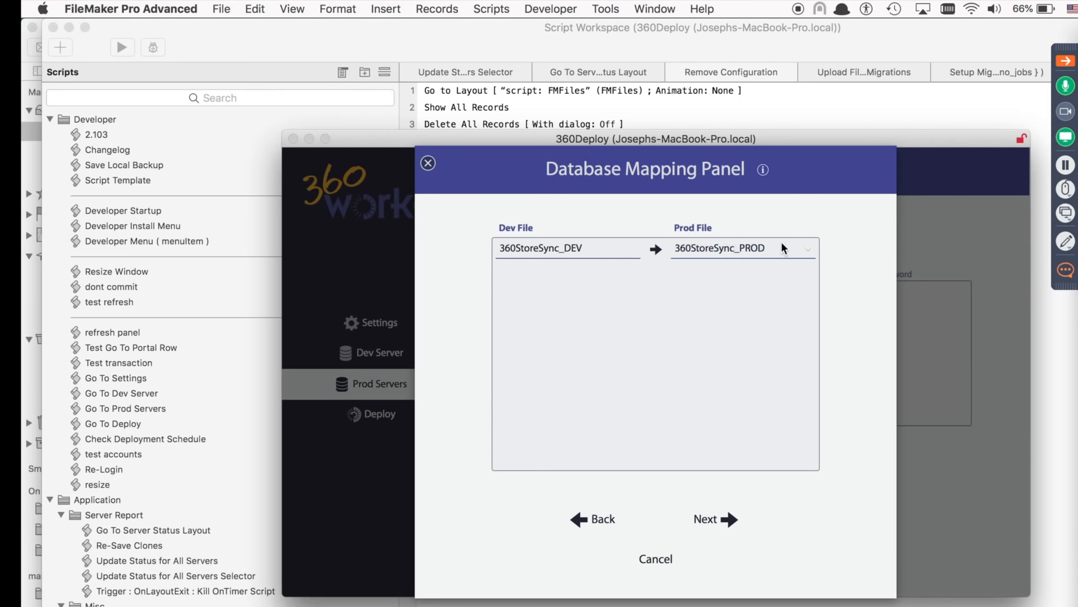
{"action": "left_click", "coordinate": [810, 255]}
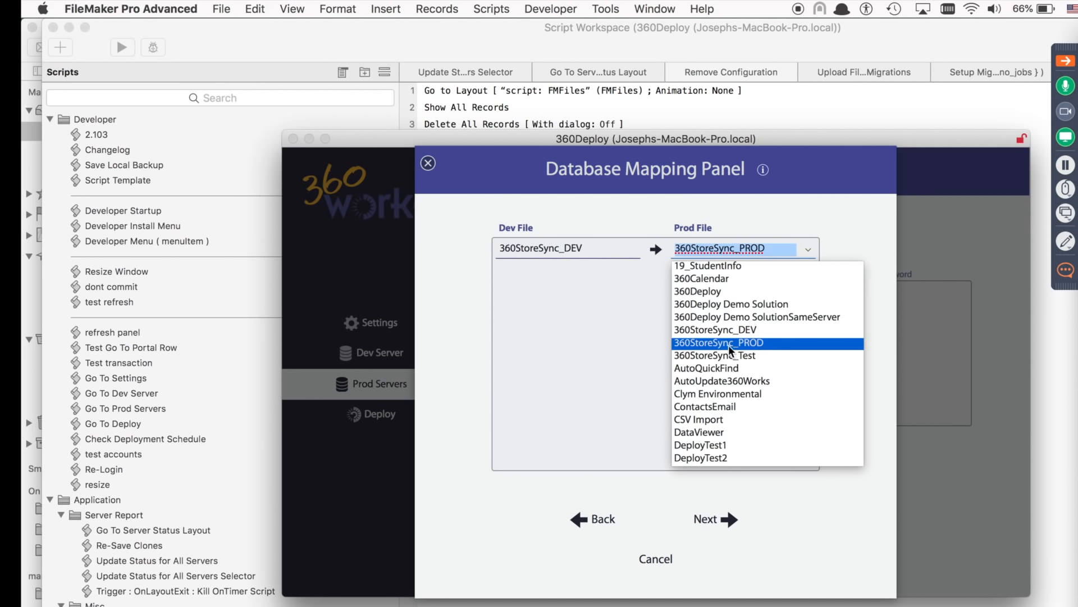
{"action": "left_click", "coordinate": [862, 249]}
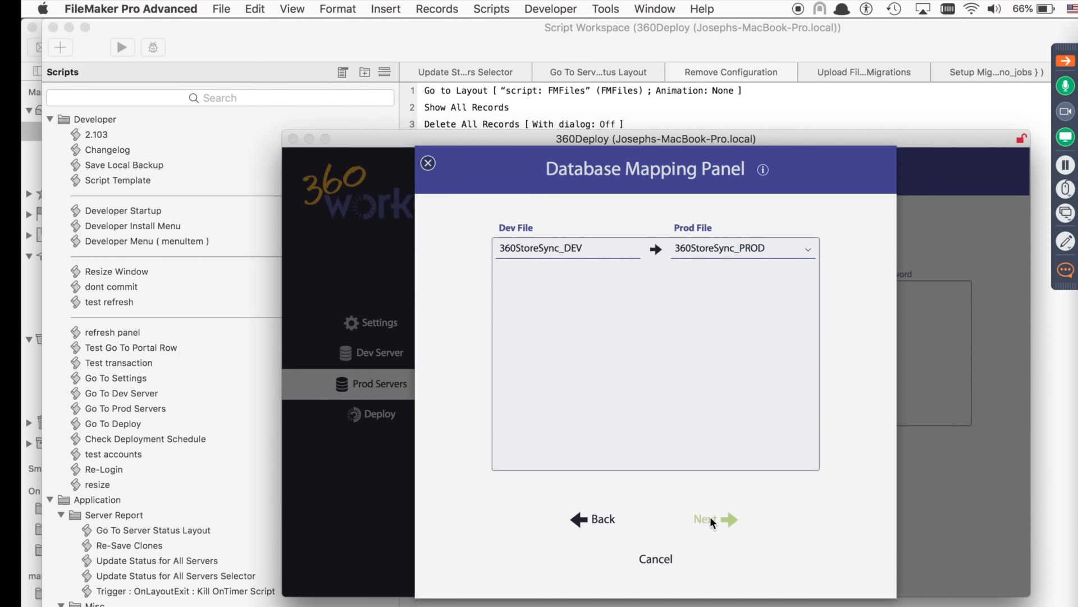
Accept the mapping, keep the dev accounts and encryption keys, and finish the prod server setup.
{"action": "left_click", "coordinate": [710, 518]}
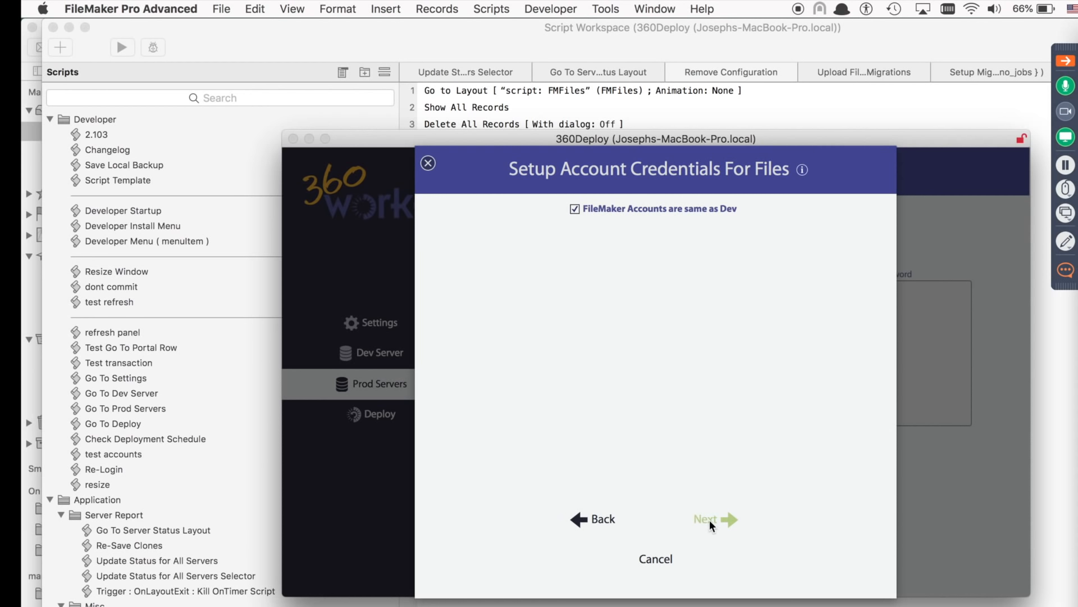
{"action": "left_click", "coordinate": [713, 519]}
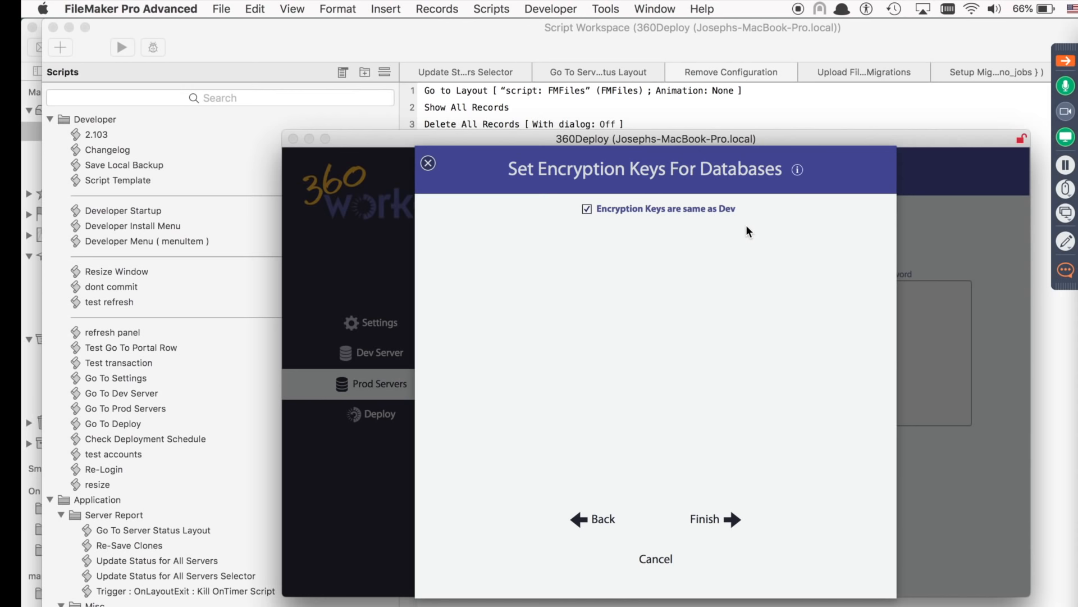
{"action": "left_click", "coordinate": [710, 520]}
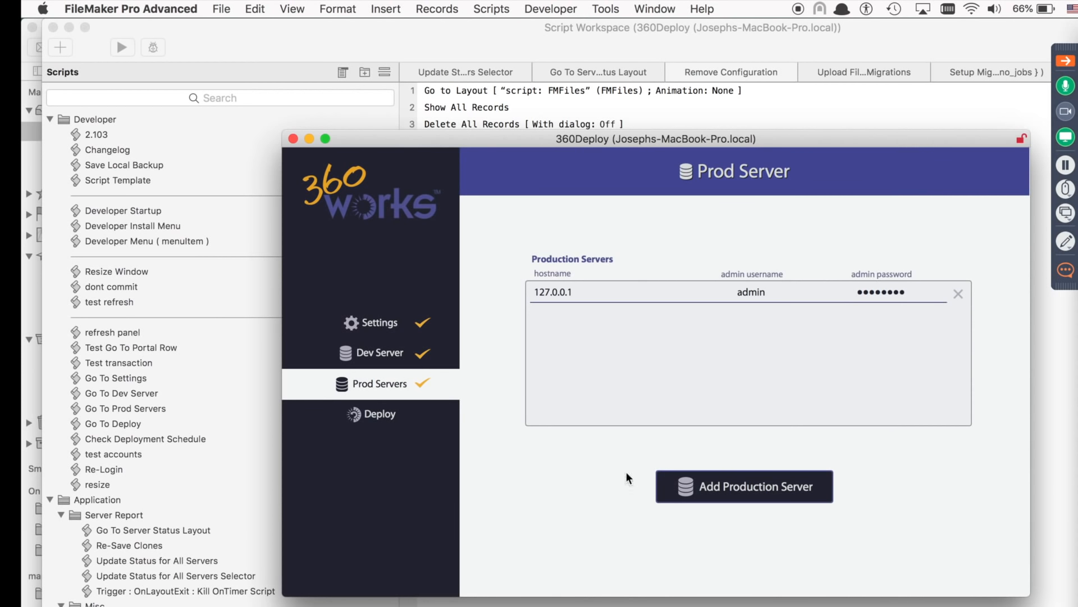
Open the Deploy review, close 360StoreSync_PROD, minimize Script Workspace, and bring 360Deploy forward.
{"action": "left_click", "coordinate": [383, 425]}
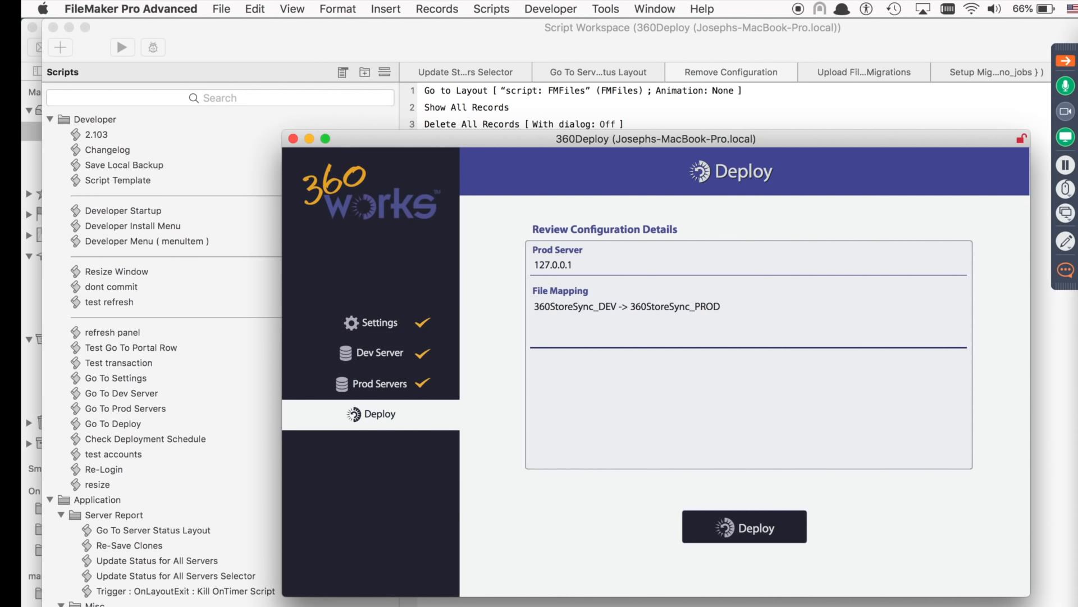
{"action": "key", "text": "ctrl+Up"}
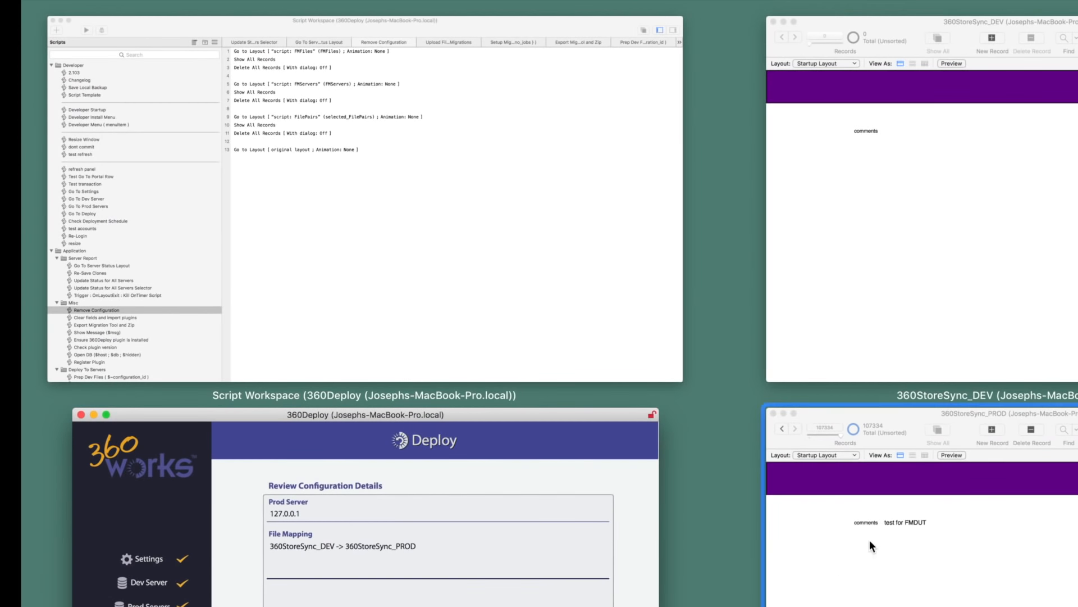
{"action": "left_click", "coordinate": [896, 573]}
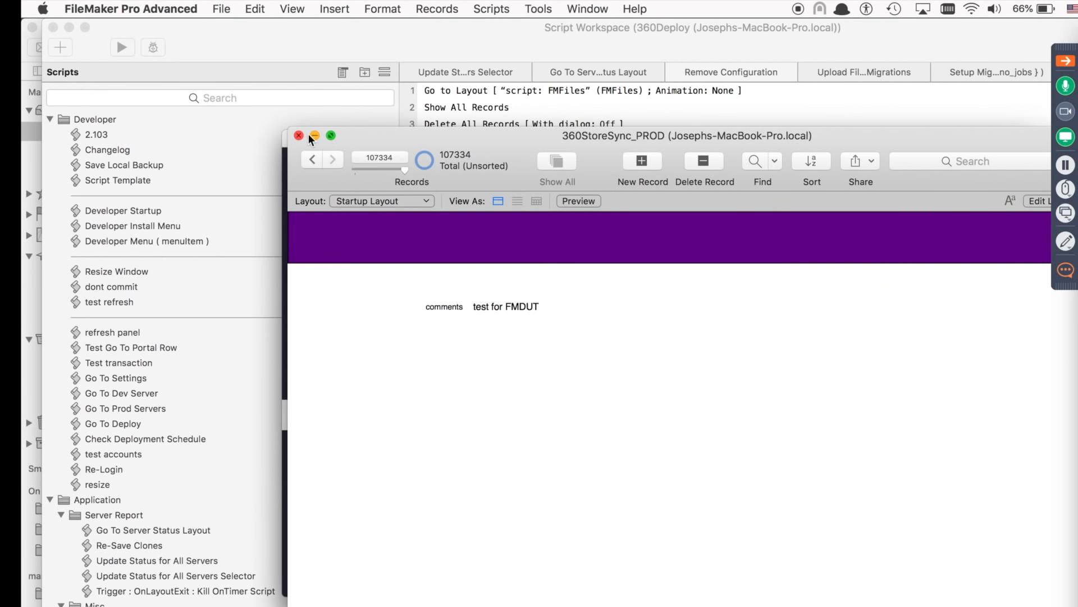
{"action": "left_click", "coordinate": [299, 135]}
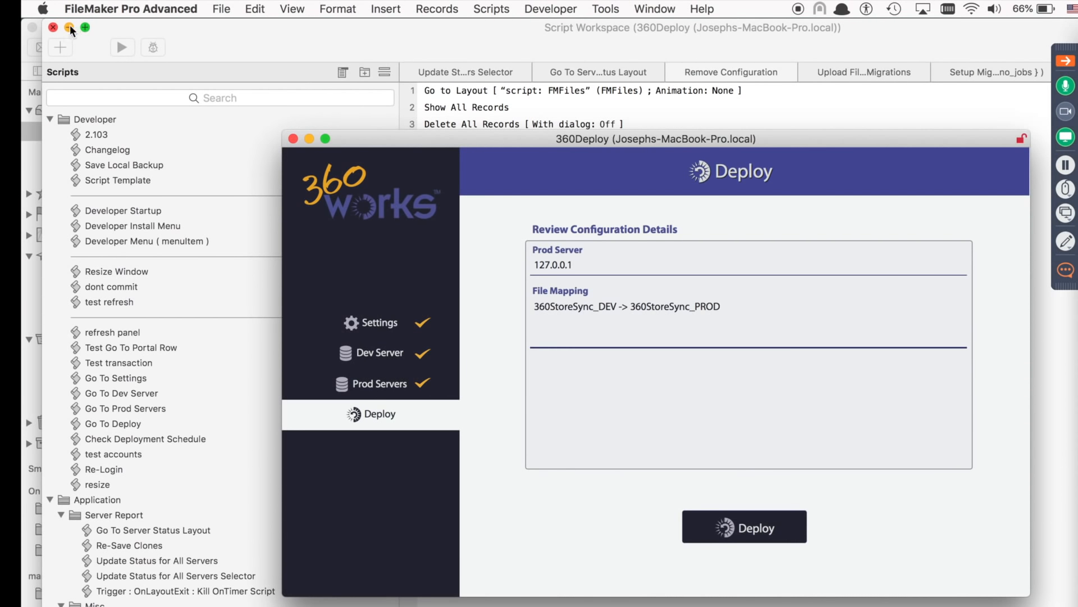
{"action": "left_click", "coordinate": [69, 26]}
{"action": "left_click", "coordinate": [366, 87]}
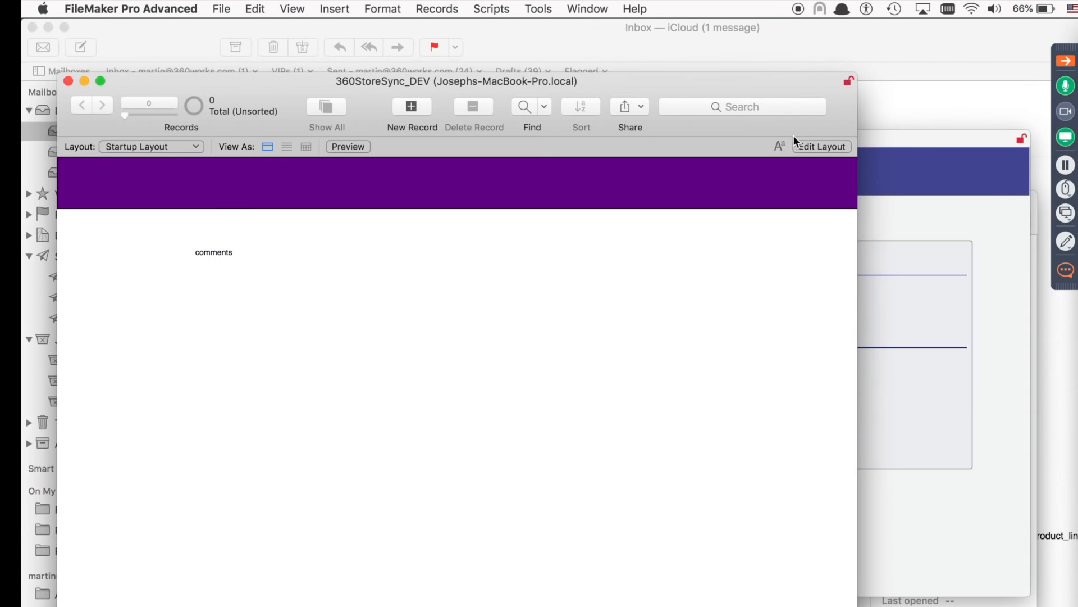
{"action": "left_click", "coordinate": [915, 135]}
{"action": "left_click_drag", "start_coordinate": [884, 140], "coordinate": [828, 140]}
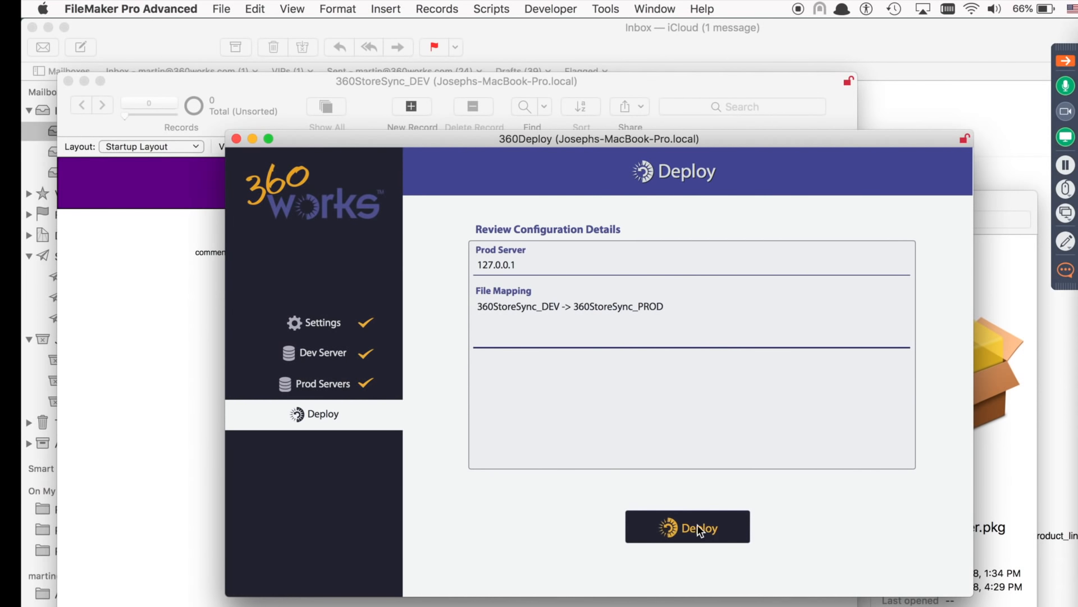
Start deploying 360StoreSync_DEV to 360StoreSync_PROD on prod server 127.0.0.1.
{"action": "left_click", "coordinate": [696, 524]}
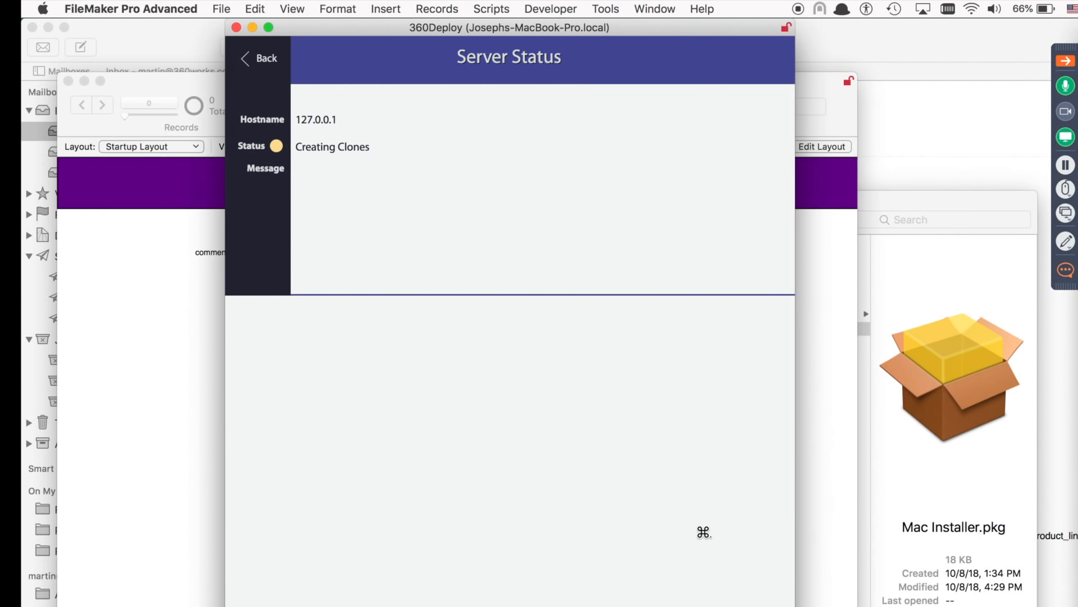